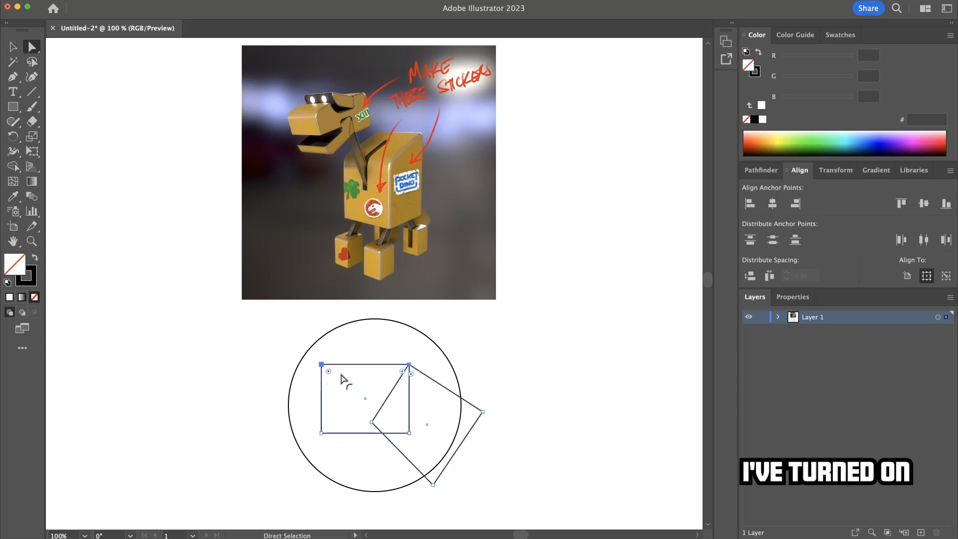
Step: Draw a thin horizontal rectangle for the mouth across the front half of the upright head rectangle
left_click(555, 389)
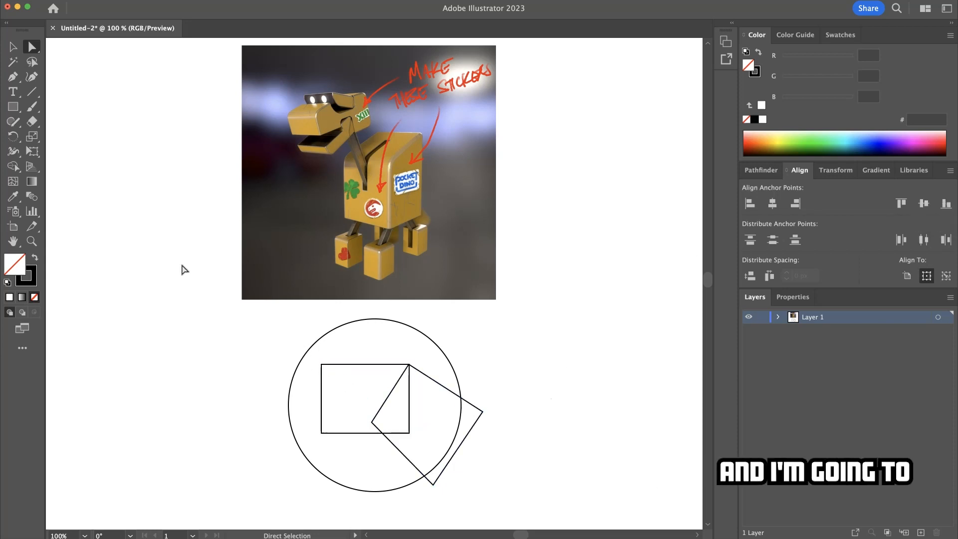
left_click(13, 106)
left_click_drag(315, 398, 386, 421)
Step: Merge the upright and the rotated head rectangles into one outline with the Shape Builder tool
key("v")
left_click(419, 374)
left_click(12, 169)
left_click_drag(406, 381, 399, 360)
key("super+shift+a")
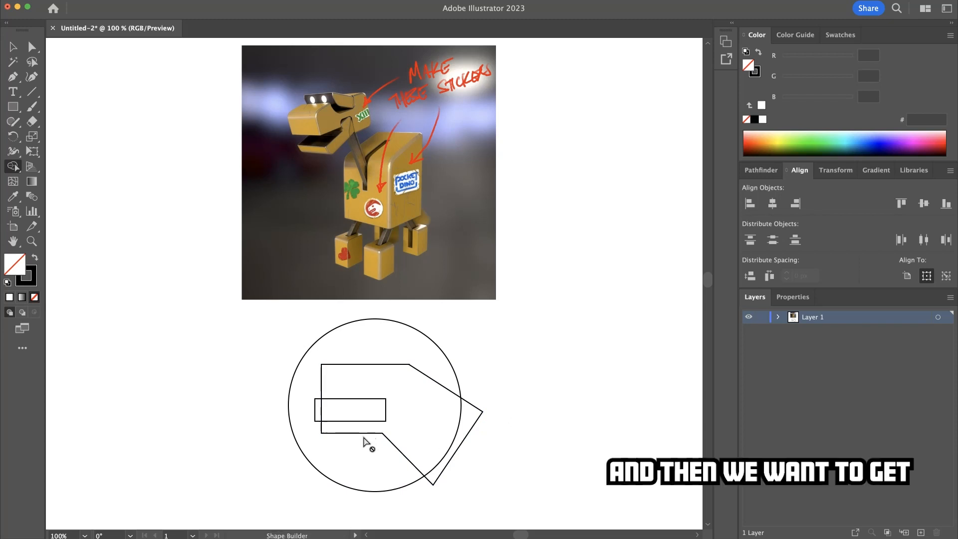
Step: Cut the mouth rectangle out of the head outline so that an upper snout and a thin lower jaw remain
left_click_drag(348, 441, 326, 437)
left_click(393, 457, "super")
left_click(32, 47)
left_click(362, 463)
left_click_drag(409, 365, 417, 373)
key("p")
left_click(414, 375)
key("super+z")
left_click_drag(380, 437, 379, 456)
key("super+z")
left_click(383, 461, "super")
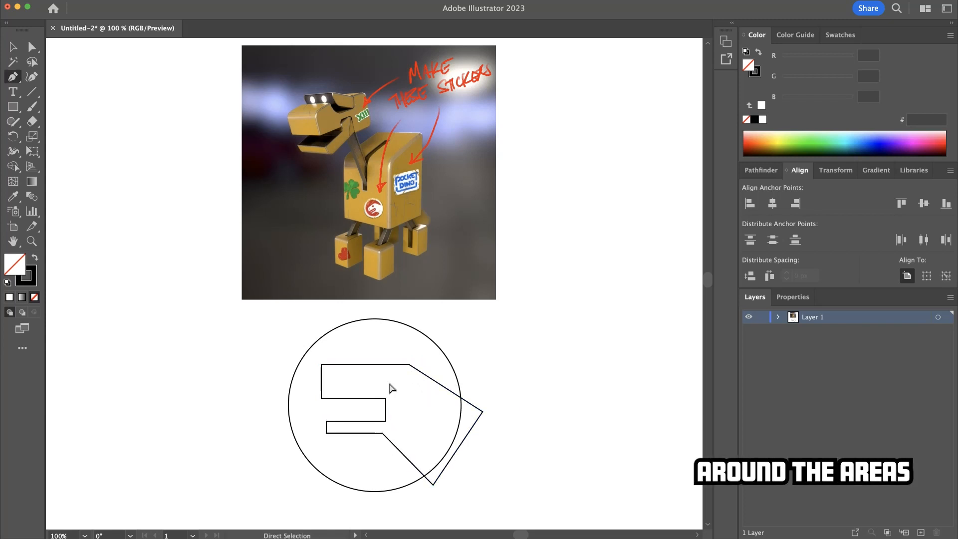
Step: Shorten the lower jaw by moving the anchor points of its front edge slightly toward the throat
left_click(409, 365, "super")
left_click_drag(321, 364, 321, 364)
left_click(327, 433)
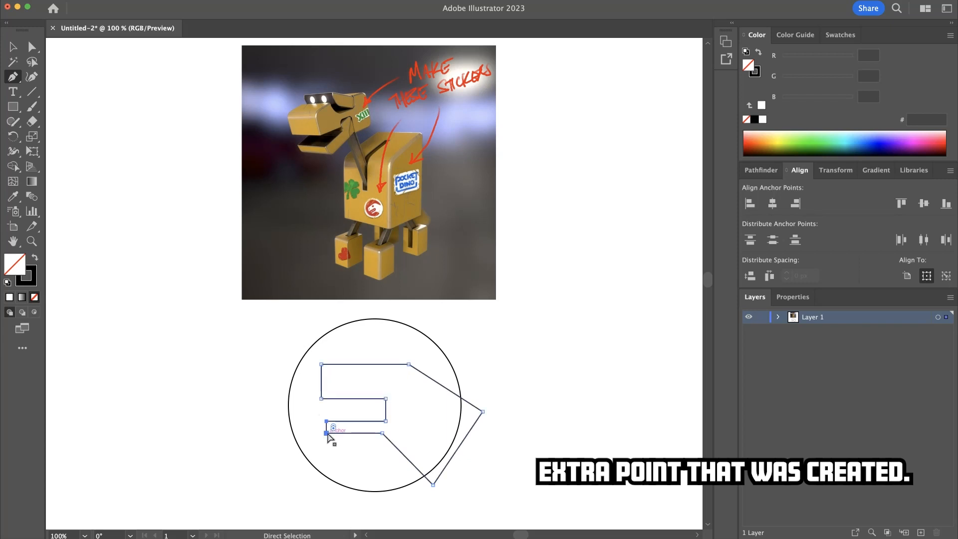
left_click_drag(326, 433, 332, 434)
left_click(374, 381, "super")
Step: Draw a small circle for the eye in the upper part of the head with the Ellipse tool
key("l")
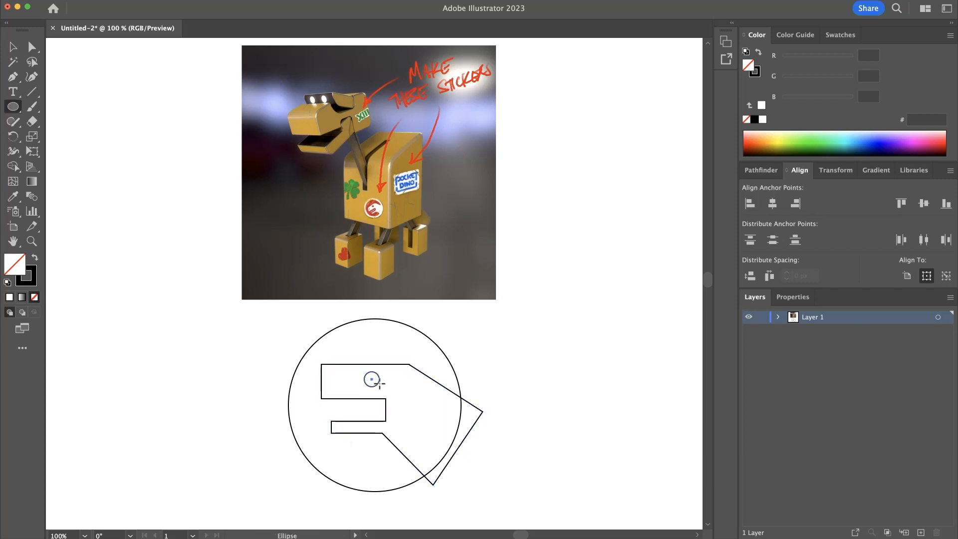
left_click(371, 379, "super")
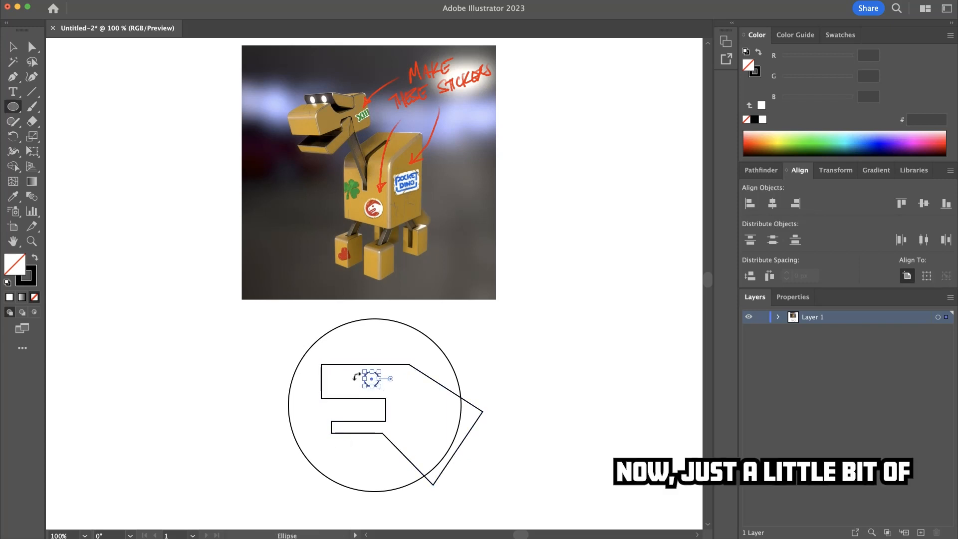
key("a")
Step: Chamfer the lower inner corner at the back of the mouth
left_click(385, 420)
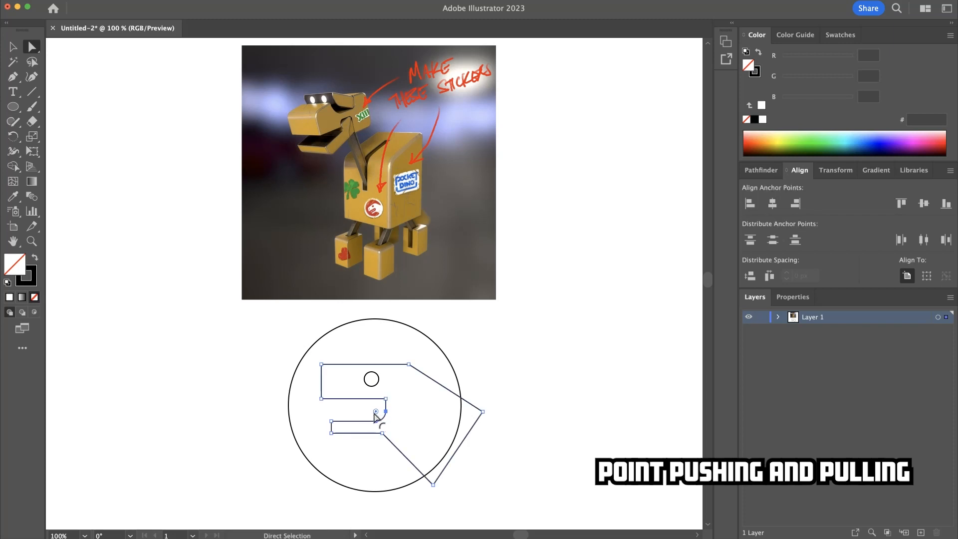
left_click_drag(375, 414, 375, 412)
left_click(376, 412, "alt")
left_click(376, 412, "alt")
left_click(359, 409, "super")
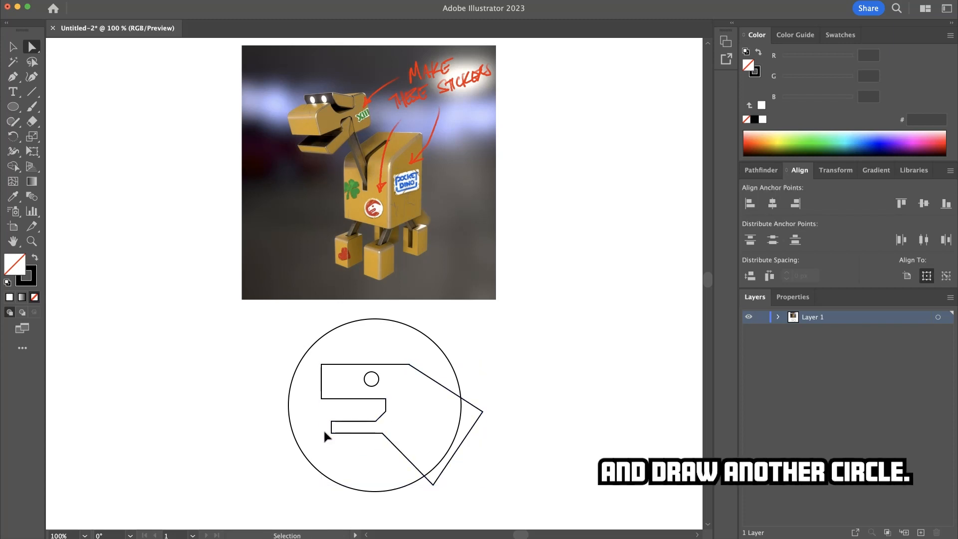
Step: Round the jaw tip's lower corner and the snout's top corner, and shift the snout's lower corner outward to slant the front
left_click(332, 433)
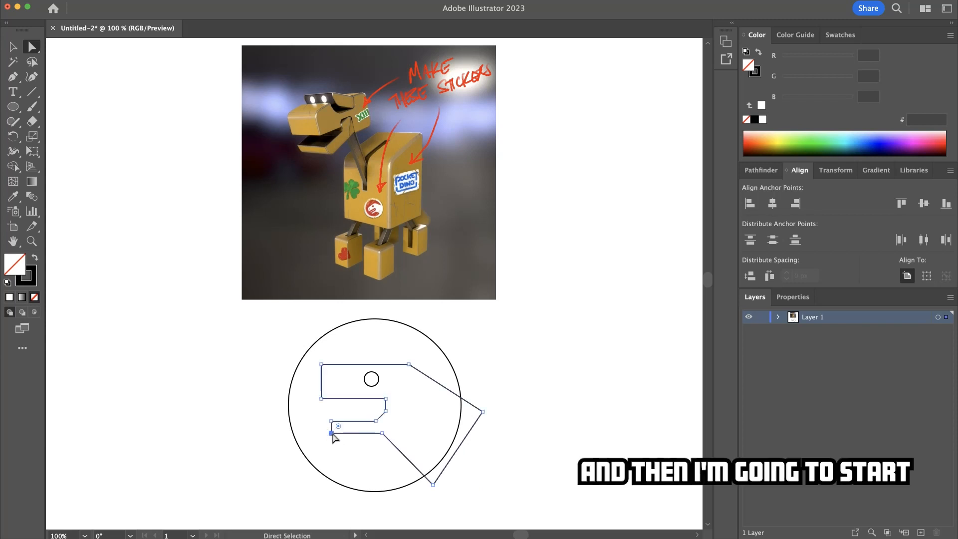
mouse_move(321, 364)
left_mouse_down()
mouse_move(341, 371)
mouse_move(325, 366)
mouse_move(332, 373)
left_mouse_up()
left_click(322, 399, "shift")
key("shift+Left")
left_click(333, 355)
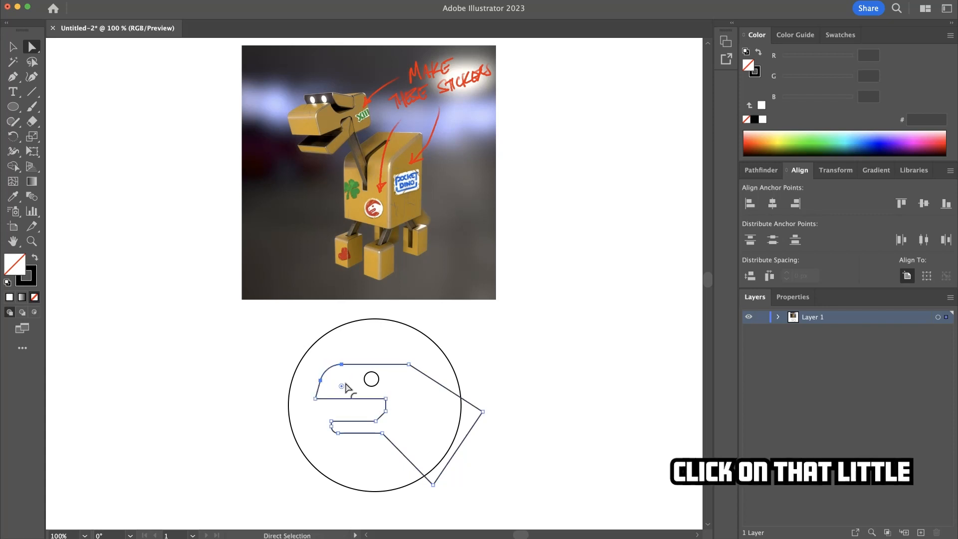
left_click(339, 389)
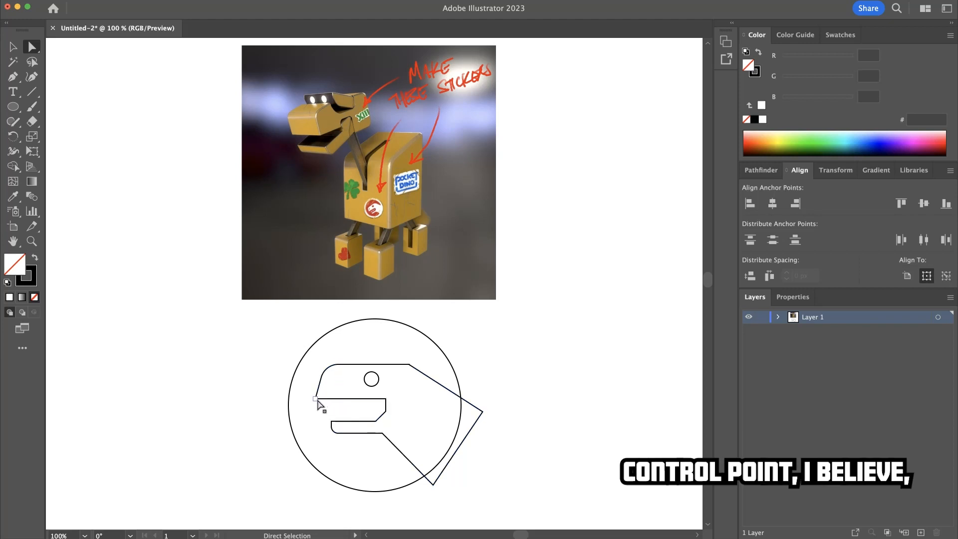
Step: Chamfer the lower front corner of the snout
left_click(315, 399)
left_click_drag(321, 396, 327, 401)
left_click(325, 395, "alt")
left_click(325, 395, "alt")
Step: Round the corner at the top back of the head into a wide curve
left_click(409, 365)
left_click_drag(403, 384, 396, 410)
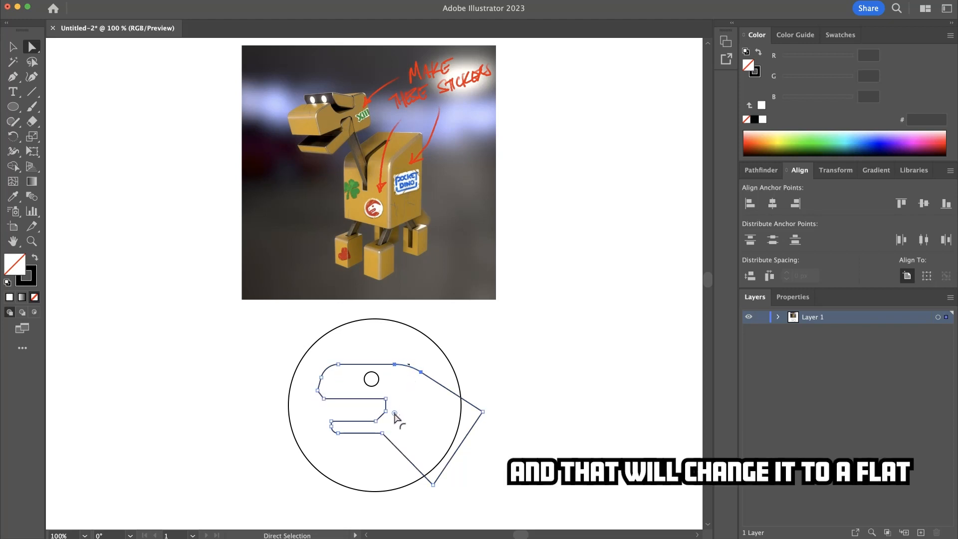
left_click(488, 418)
Step: Steepen the neck by moving its two end corners downward and inward, and adjust the rounding at the back of the head
left_click_drag(433, 484, 416, 503)
left_click_drag(482, 412, 471, 428)
left_click(409, 365)
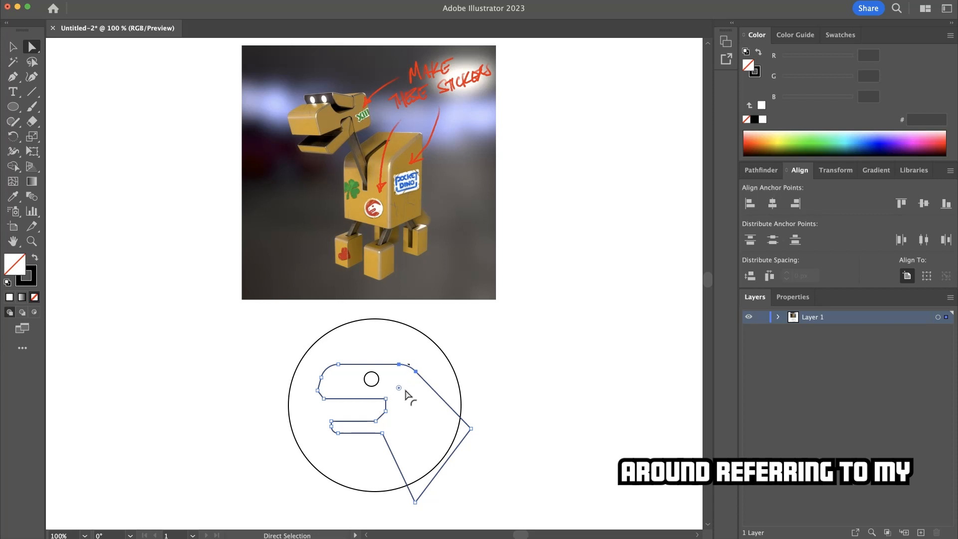
left_click(479, 421)
Step: Round the upper and lower inner corners at the back of the mouth
left_click(383, 407)
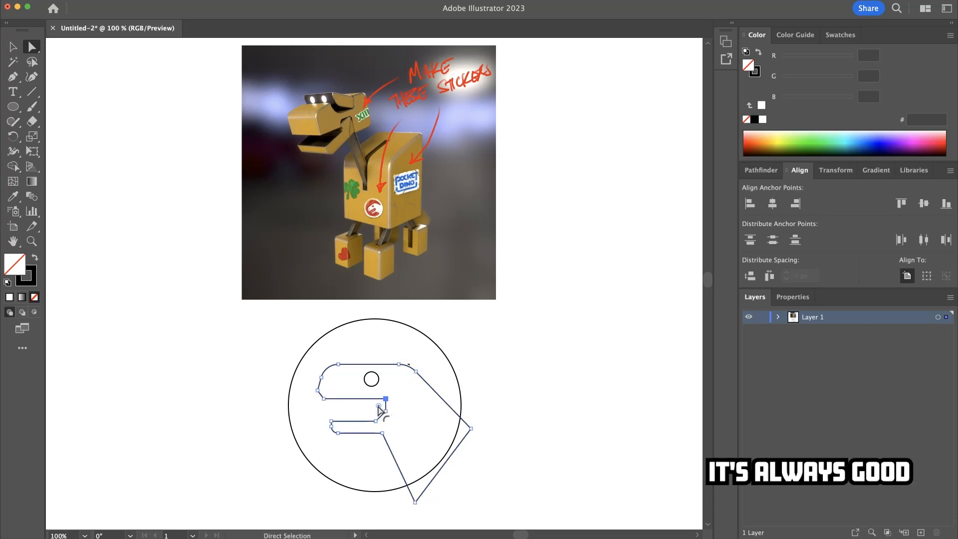
left_click(377, 422)
key("shift+c")
left_click(376, 421, "super")
left_click_drag(372, 413, 370, 410)
left_click(380, 411)
left_click(355, 413, "super")
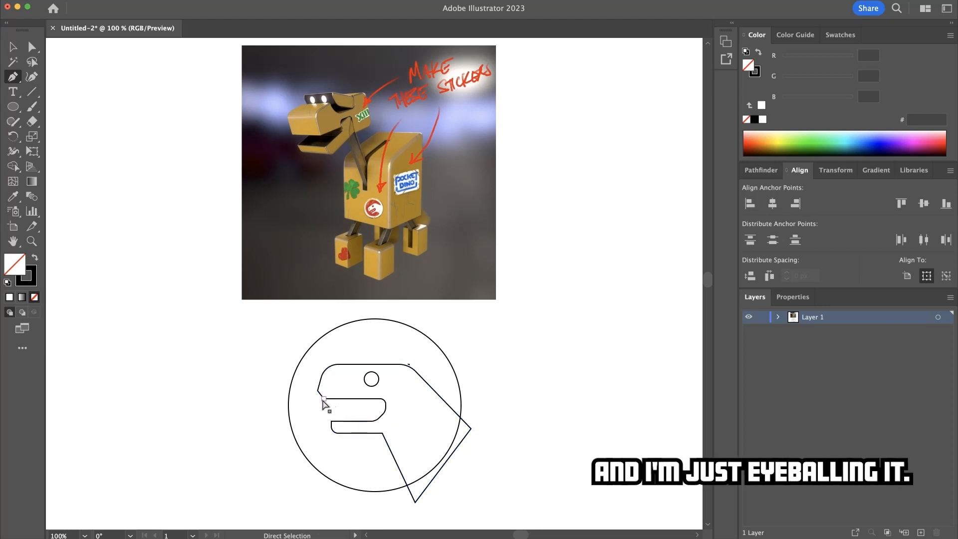
Step: Round the two chamfered corners at the lower front of the snout
left_click(324, 399, "super")
left_click(327, 406, "super")
left_click(323, 399, "super")
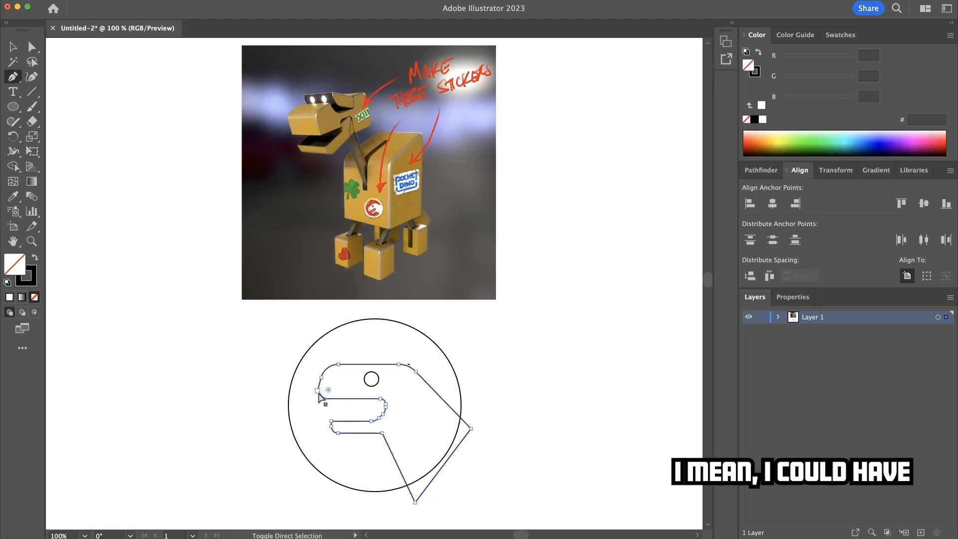
left_click(317, 391, "shift+super")
left_click_drag(327, 393, 332, 389)
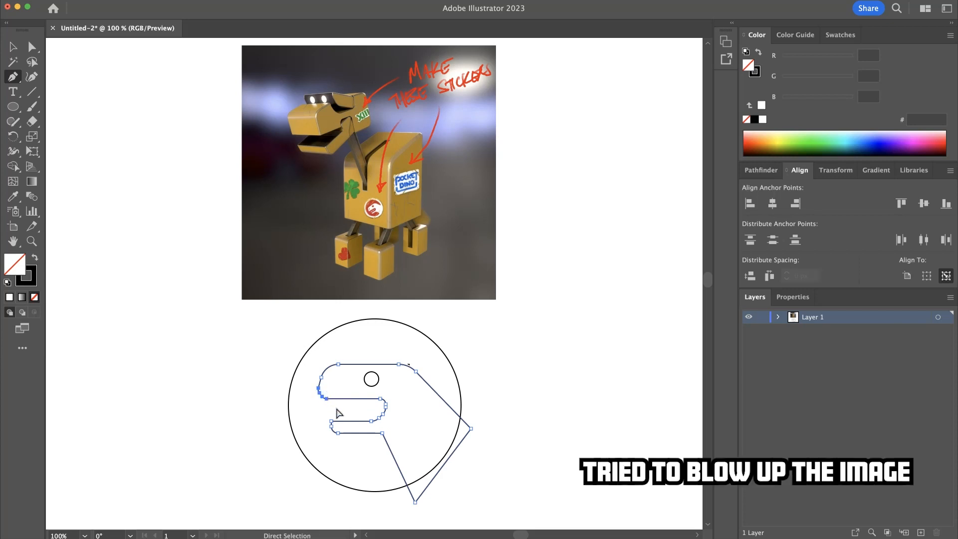
Step: Round the corner where the lower jaw meets the throat
scroll(337, 413, "down", 1)
left_click(382, 433, "super")
left_click_drag(374, 442, 368, 454)
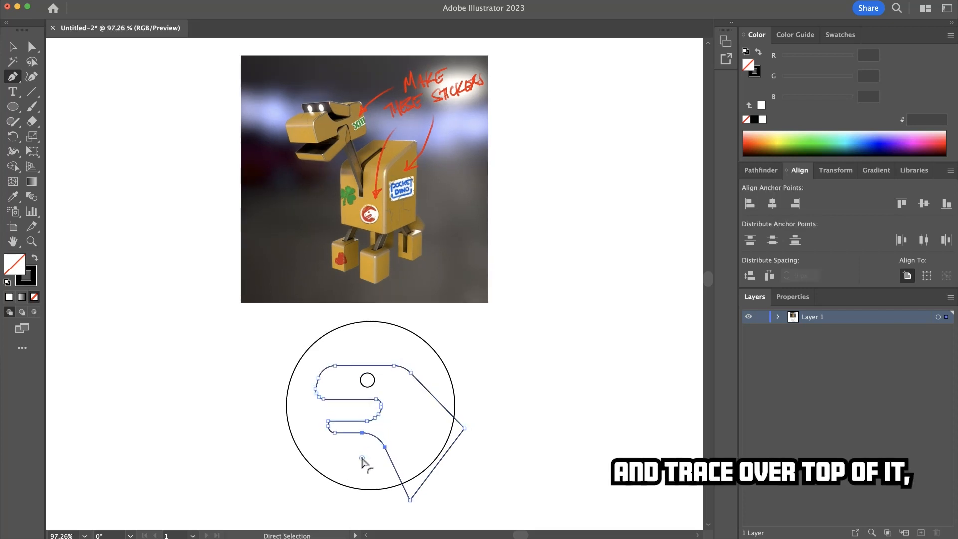
left_click(370, 509, "super")
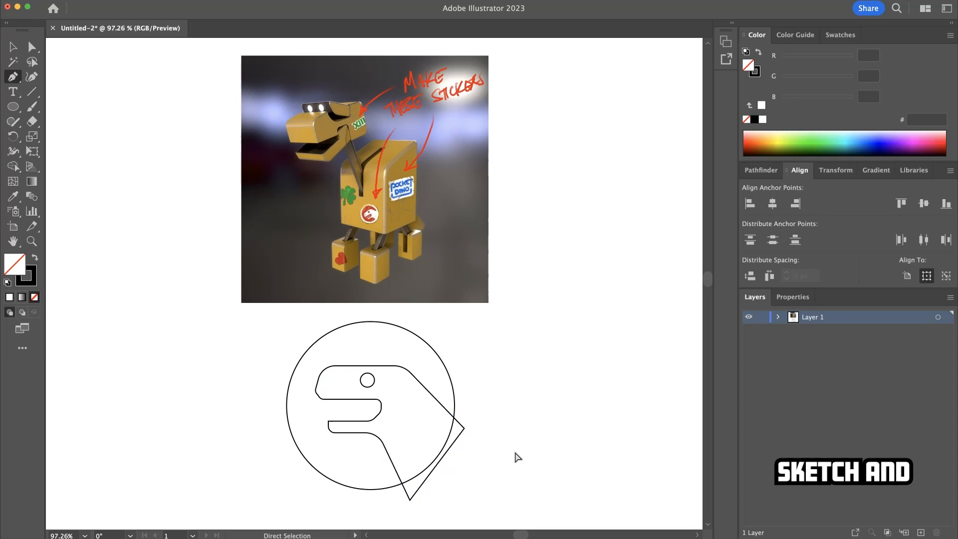
Step: Smooth the snout's lower front into a fuller curve and slightly round the upper corner of the lower jaw tip
scroll(342, 418, "up", 1)
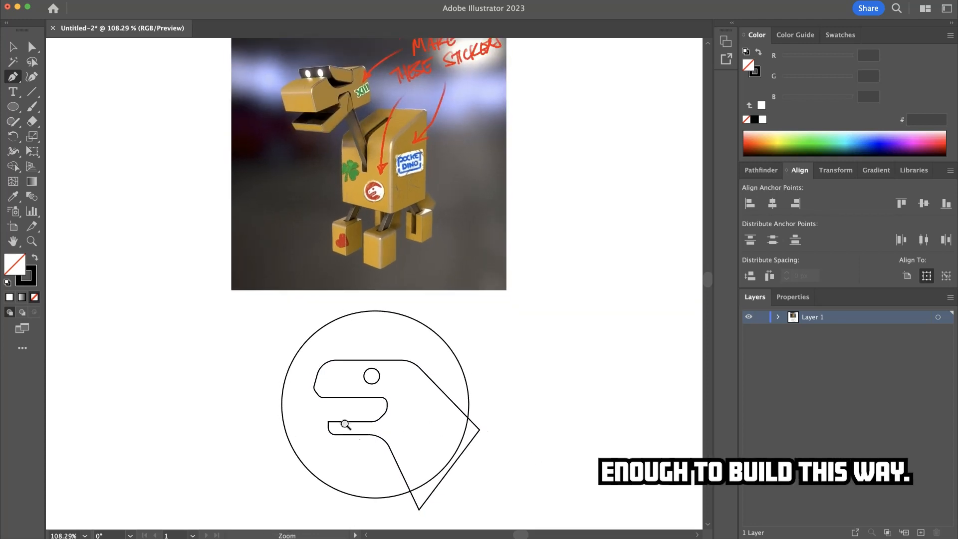
left_click(320, 395, "super")
left_click(332, 404, "super")
left_click(315, 390, "super")
Step: Duplicate the eye circle onto the front of the snout as a nostril and shrink it to about 8 px
key("v")
left_click(349, 392)
left_click_drag(374, 383, 334, 381)
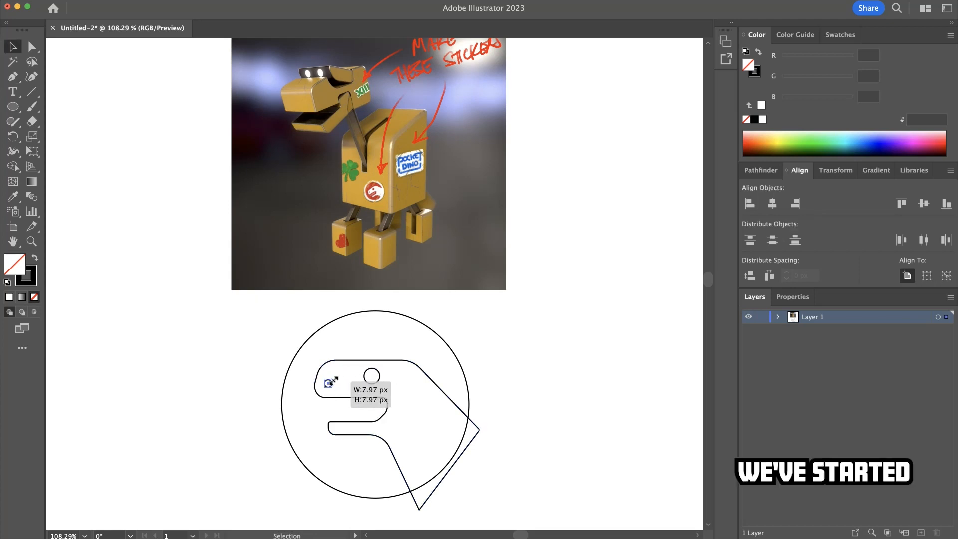
left_click(346, 413)
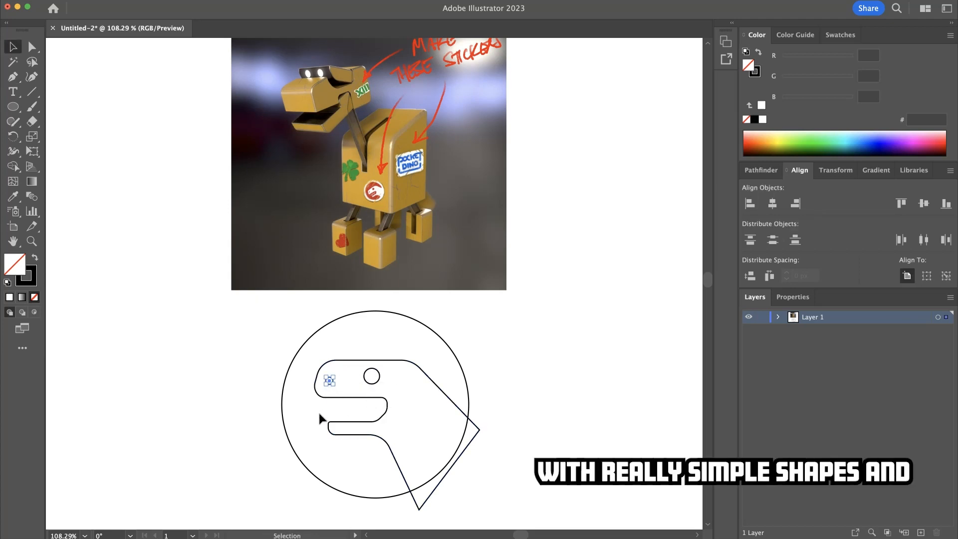
Step: Squash the eye circle slightly by lowering its top edge
left_click(369, 383)
left_click_drag(372, 367, 374, 370)
left_click(380, 343)
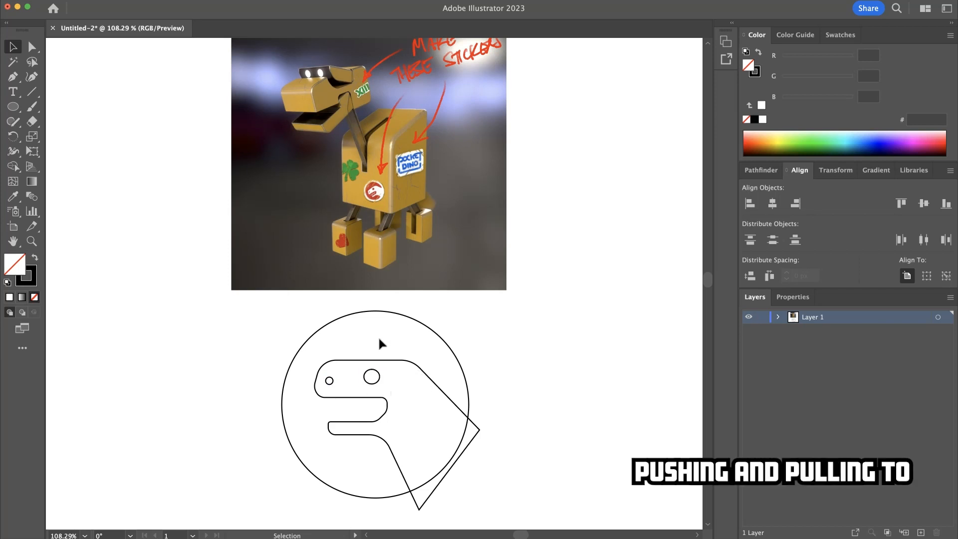
Step: Turn the nostril circle into a narrow, slightly tilted oval
left_click(324, 397, "super")
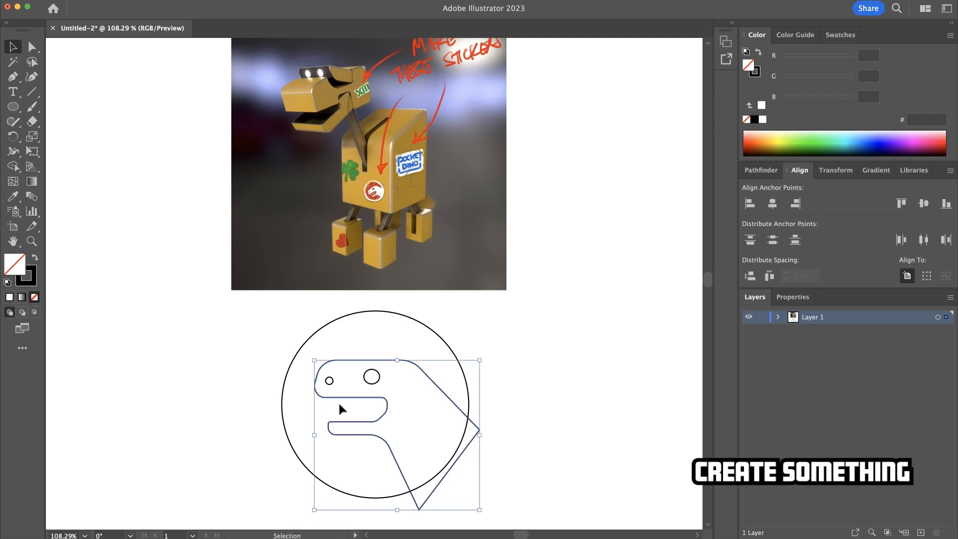
left_click(337, 379)
key("super+equal")
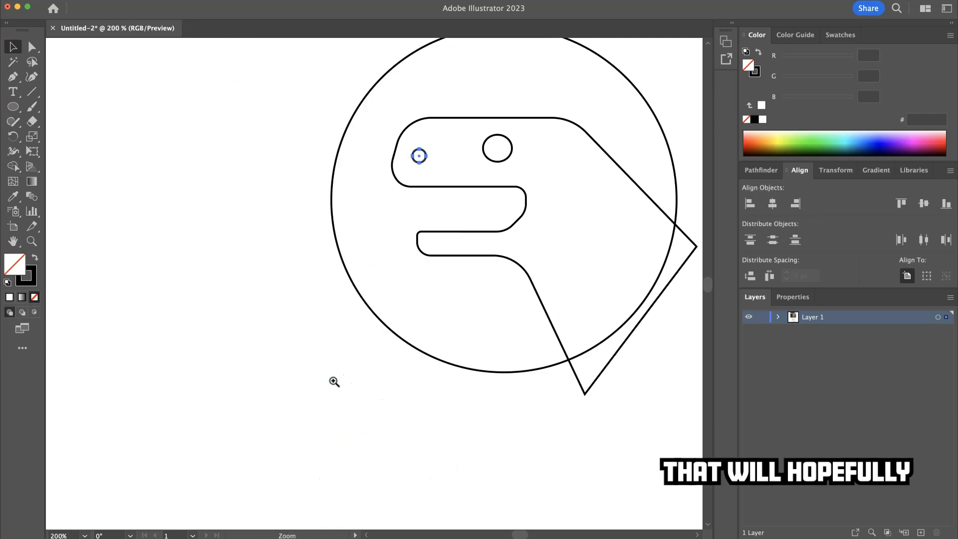
key("super+minus")
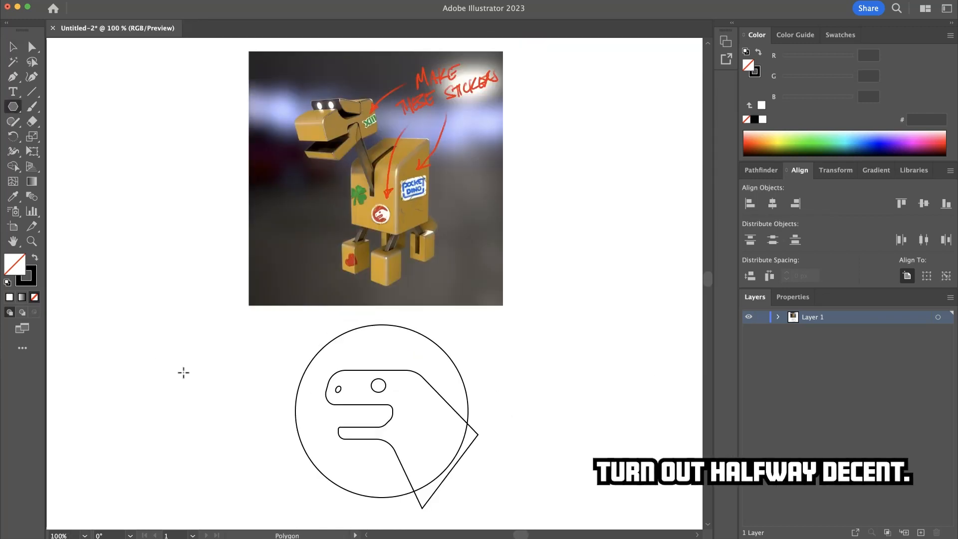
Step: Create a triangle with the Polygon tool beside the circle and place it, scaled down, in the mouth as a tooth
left_click(184, 372)
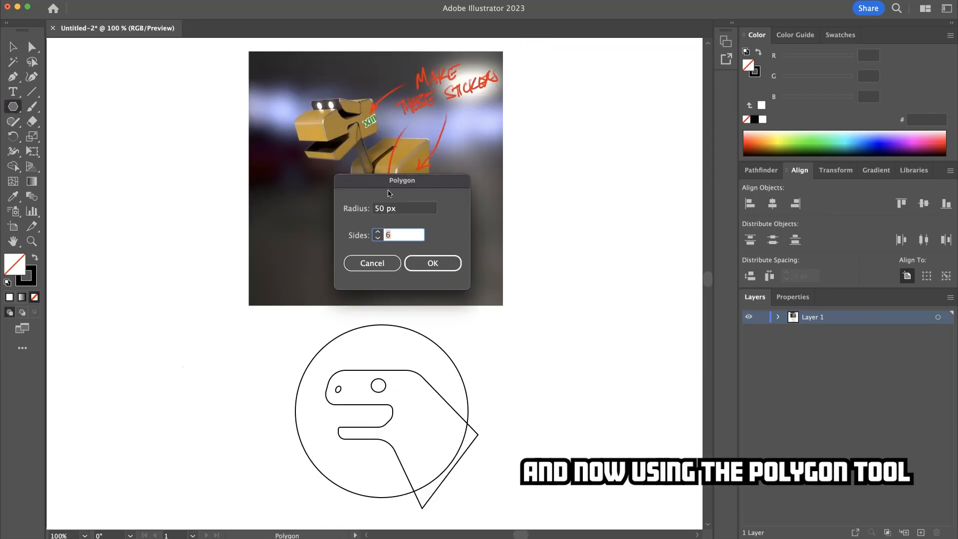
left_click(430, 263)
left_click(13, 46)
left_click(199, 304)
left_click(184, 332)
left_click_drag(148, 331, 349, 415)
Step: Round the corners of the triangular tooth slightly
scroll(349, 415, "up", 10)
key("a")
left_click_drag(309, 301, 310, 308)
left_click(381, 306)
Step: Duplicate and flip the tooth to form a row of five alternating upward and downward teeth along the mouth
left_click_drag(415, 313, 175, 259)
left_click_drag(315, 231, 262, 355)
left_click_drag(344, 442, 363, 425)
left_click(337, 438, "shift")
mouse_move(344, 435)
left_mouse_down()
mouse_move(355, 435)
mouse_move(336, 433)
left_mouse_up()
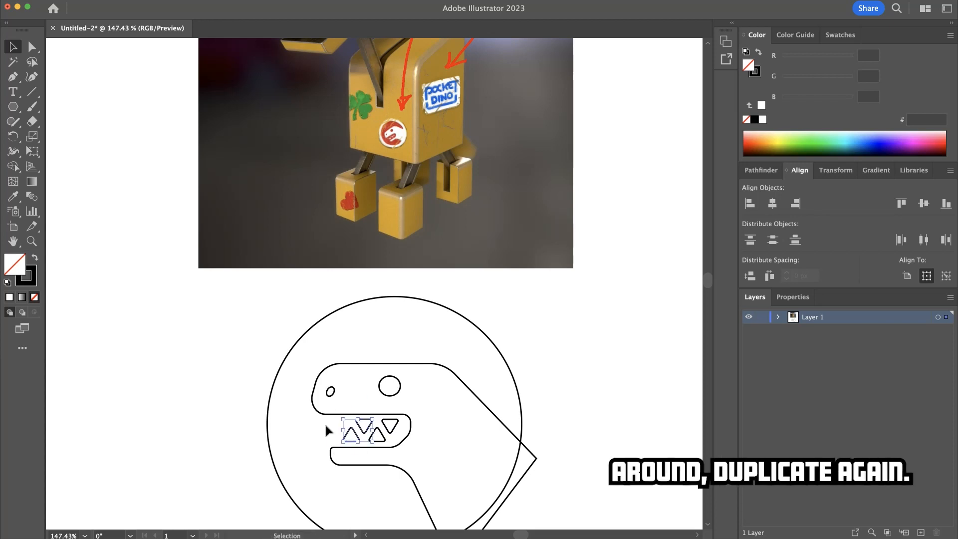
left_click(326, 427)
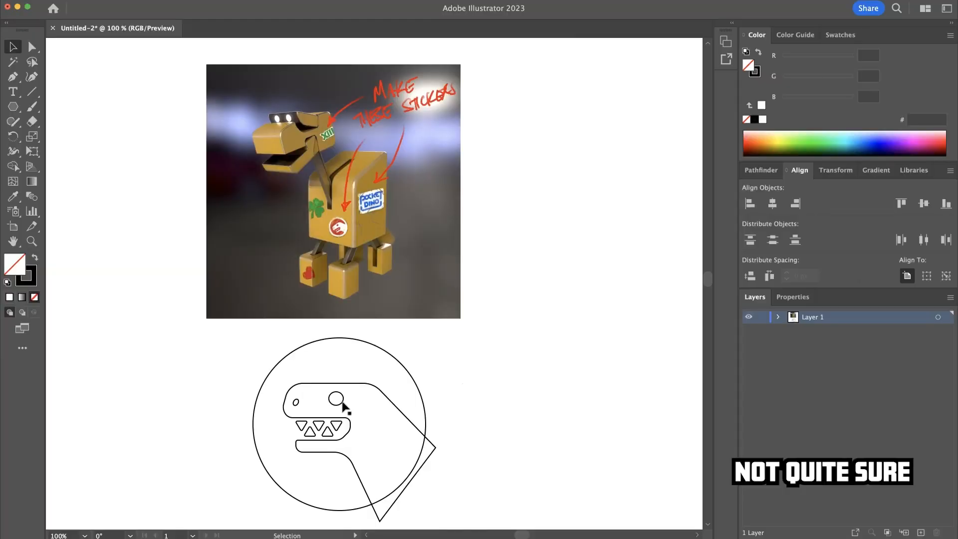
Step: Stretch the eye horizontally into a wider oval
left_click(336, 398)
left_click_drag(344, 391, 356, 392)
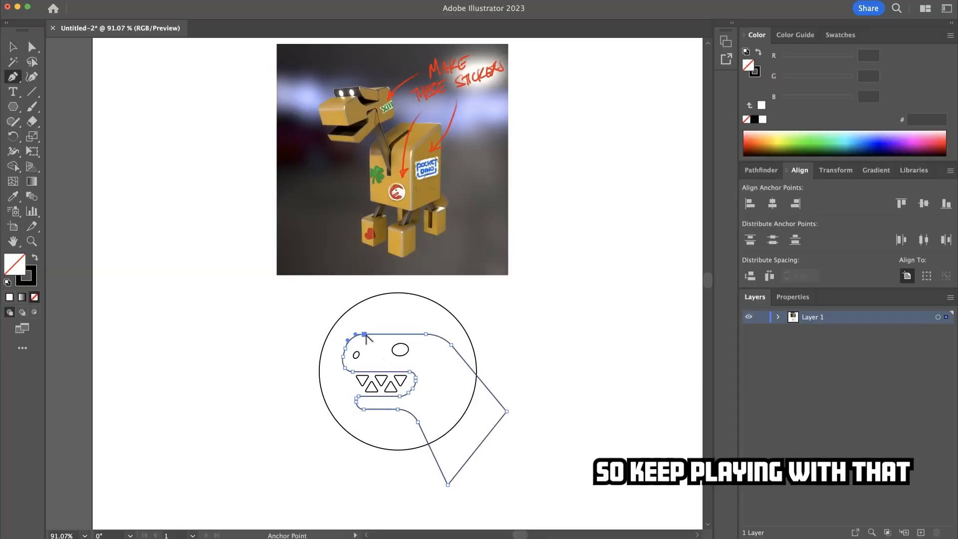
Step: Reshape the snout's top front curve into a smoother slope by adjusting its anchor points
left_click(345, 349, "alt")
left_click(359, 335, "super")
left_click_drag(364, 334, 358, 334)
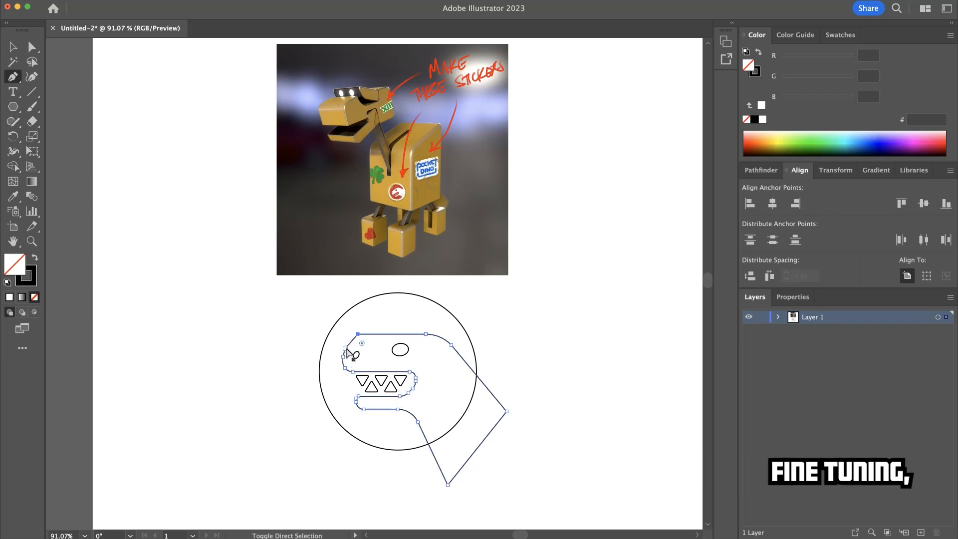
left_click(346, 349, "shift+super")
left_click(355, 334, "super")
left_click(357, 334, "super")
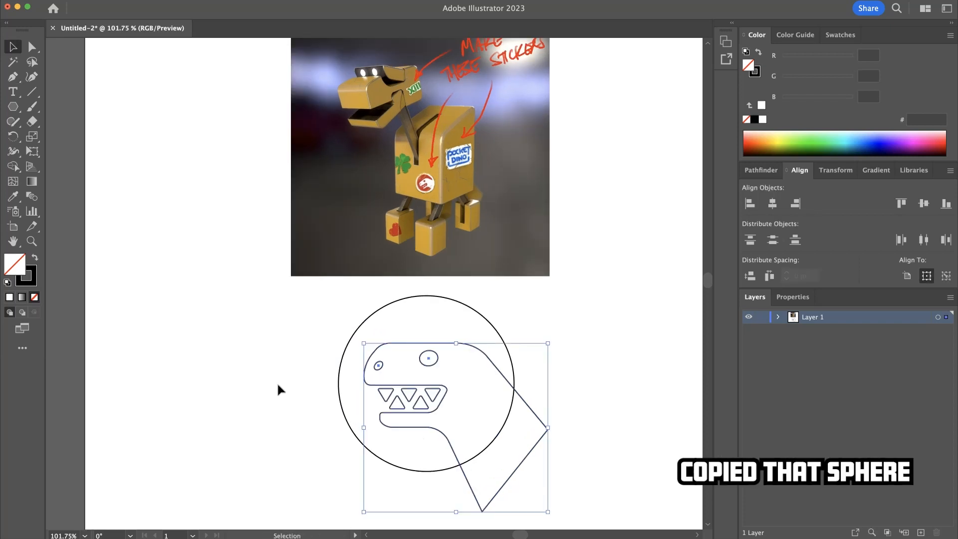
Step: Trim the dinosaur head to the outer circle by intersecting the two shapes with Pathfinder
left_click(371, 448)
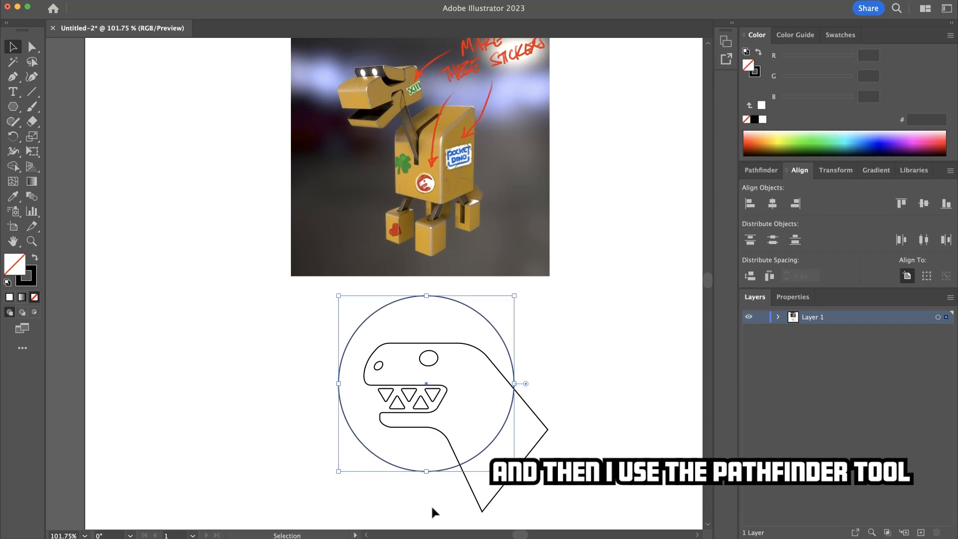
left_click_drag(424, 504, 485, 450)
left_click(761, 170)
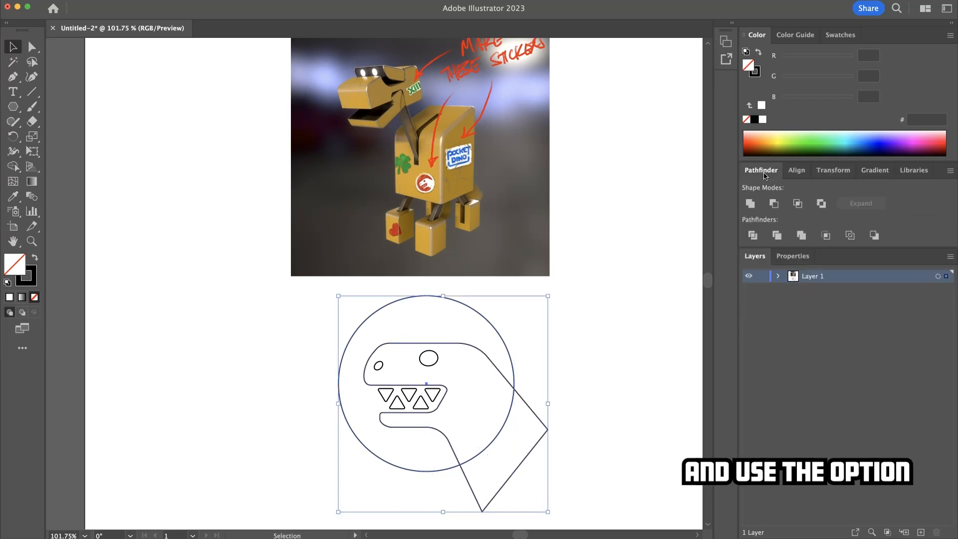
left_click(797, 203)
left_click(951, 170)
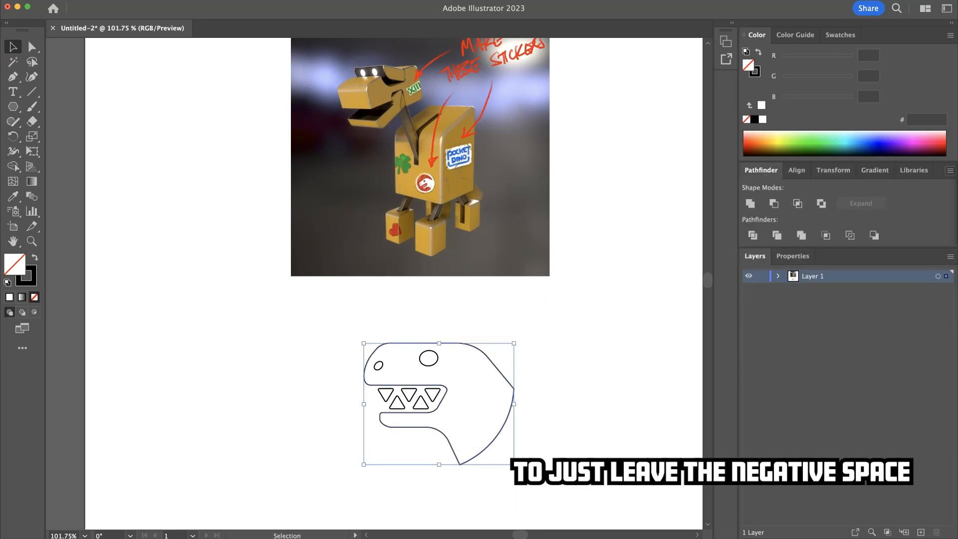
Step: Paste the original circle back in place, enlarge it as an outer ring around the dinosaur head, and paste a second copy inside it
left_click(955, 217)
left_click(878, 203)
left_click(571, 383)
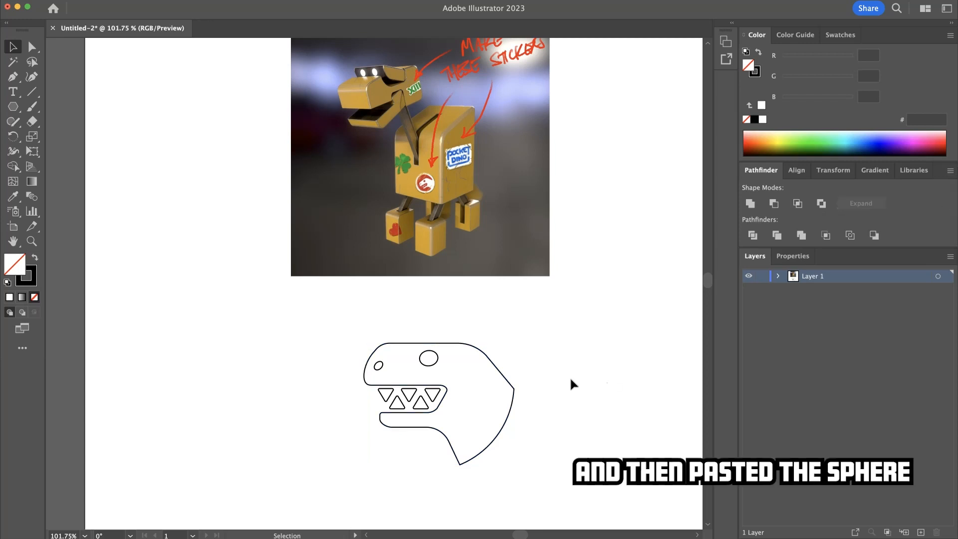
key("super+f")
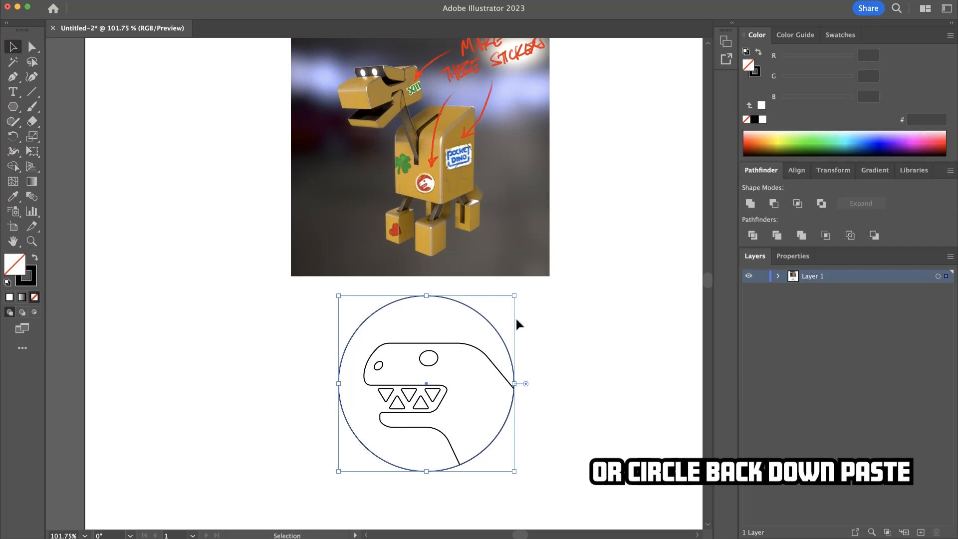
left_click_drag(517, 298, 535, 284)
key("a")
key("v")
key("super+f")
left_click(587, 330)
Step: Fill the inner circle with an orange-red of hue 9.95, saturation 100% and brightness 78%, without stroke, and send it behind the dinosaur head
left_click(498, 335)
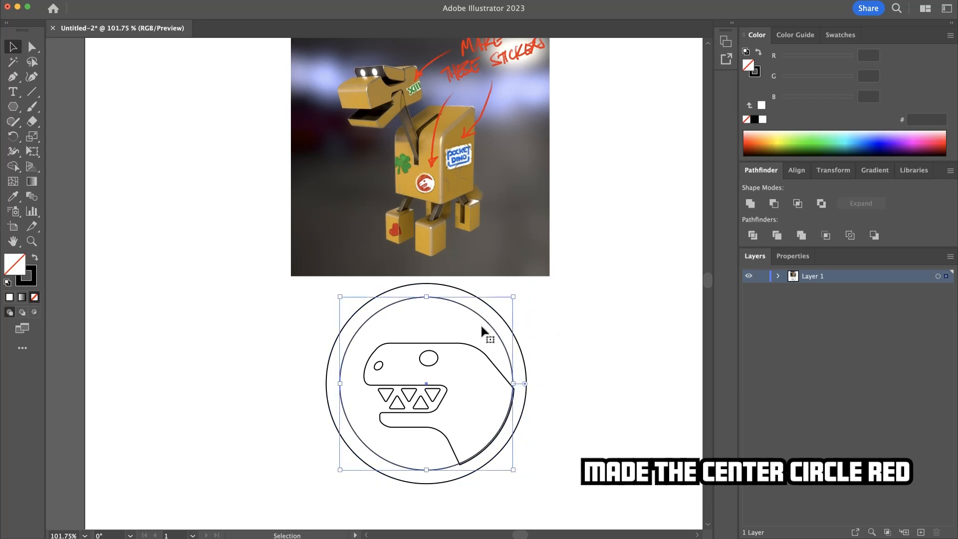
left_click(759, 51)
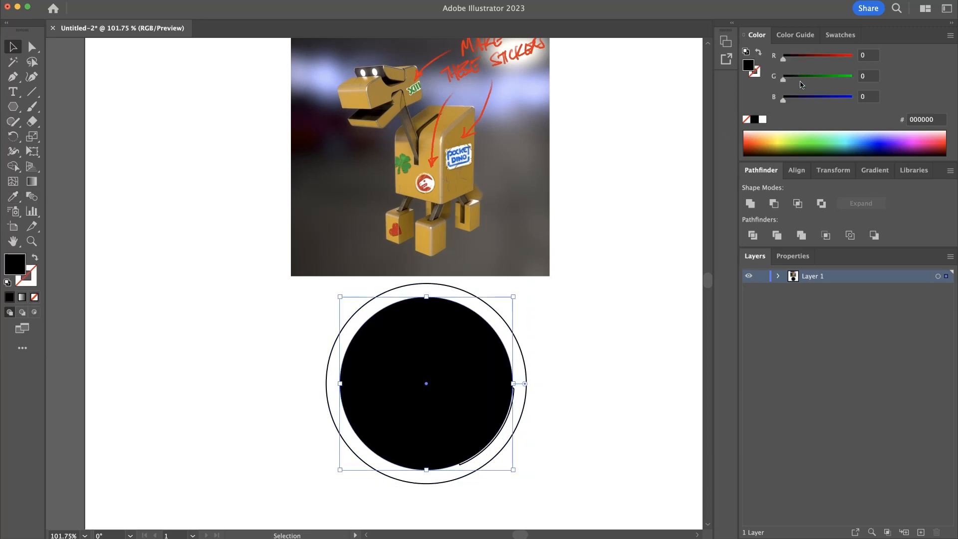
left_click(832, 56)
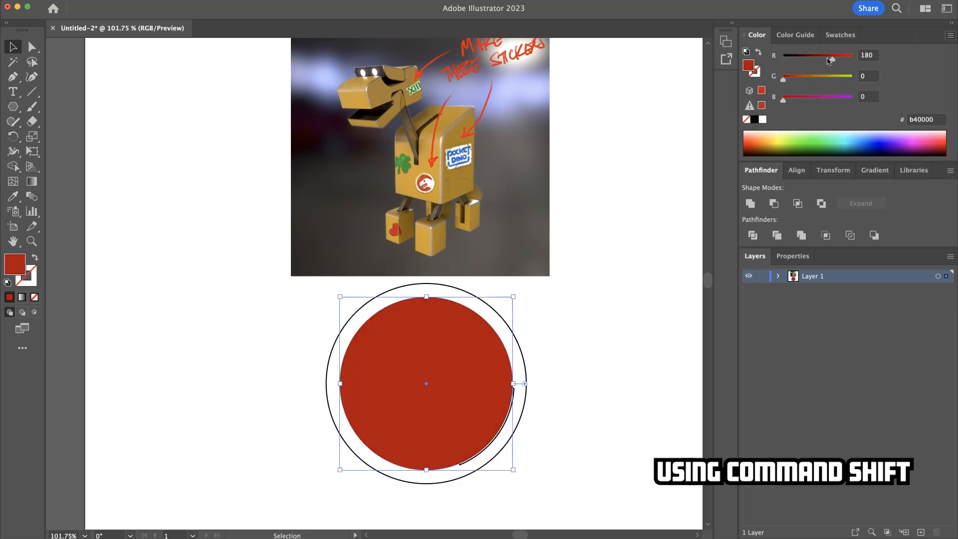
left_click(831, 74)
left_click(833, 100)
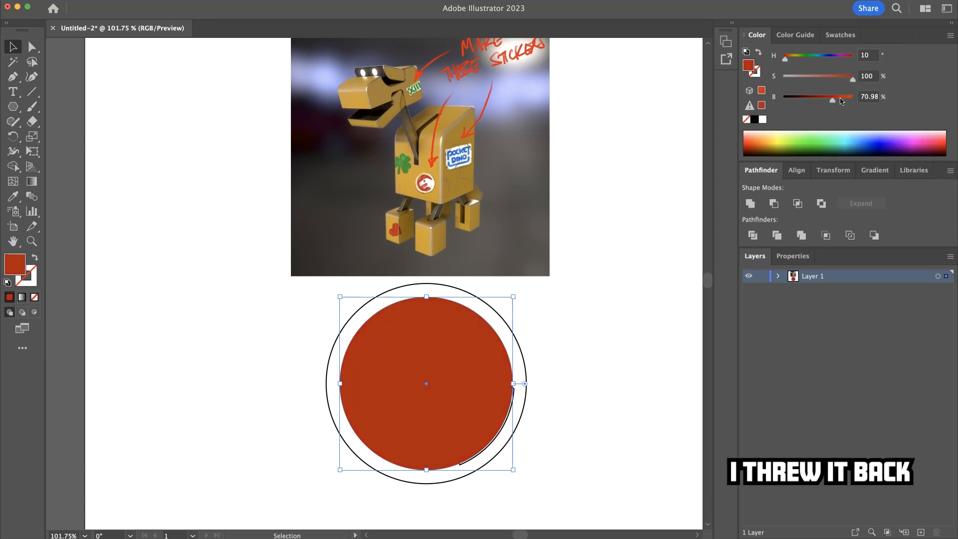
left_click(644, 261)
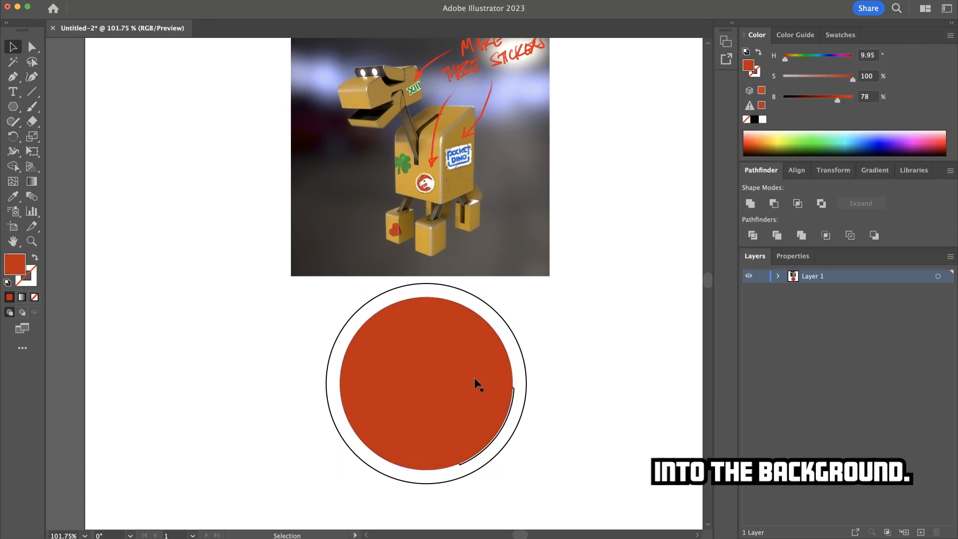
Step: Fill the dinosaur head with white and remove its stroke
left_click(486, 352)
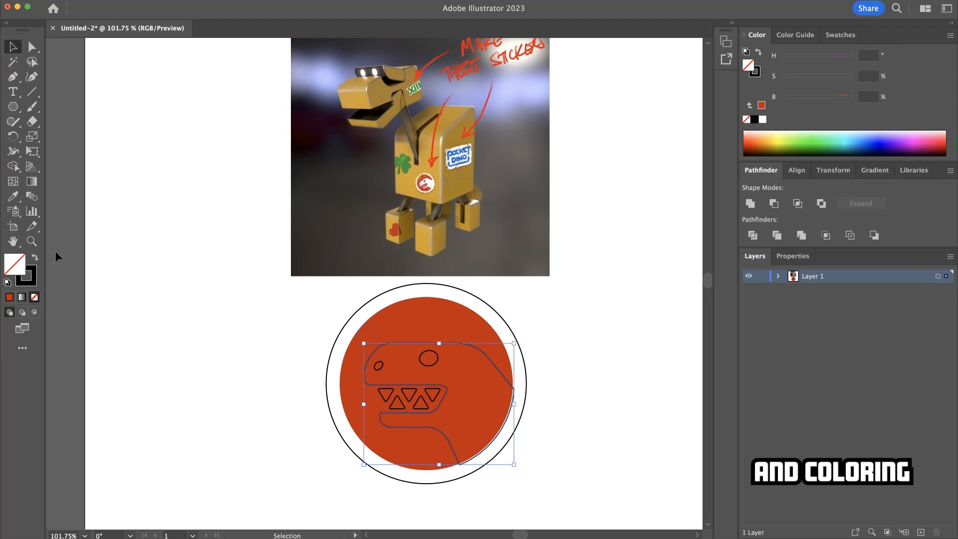
left_click(35, 257)
left_click(763, 119)
Step: Use the Eyedropper to match the teeth to the white head, and the eye and nostril to the red circle
left_click(429, 408)
left_click(428, 406)
left_click(439, 391, "shift")
left_click(394, 399, "shift")
left_click(380, 396, "shift")
left_click(8, 198)
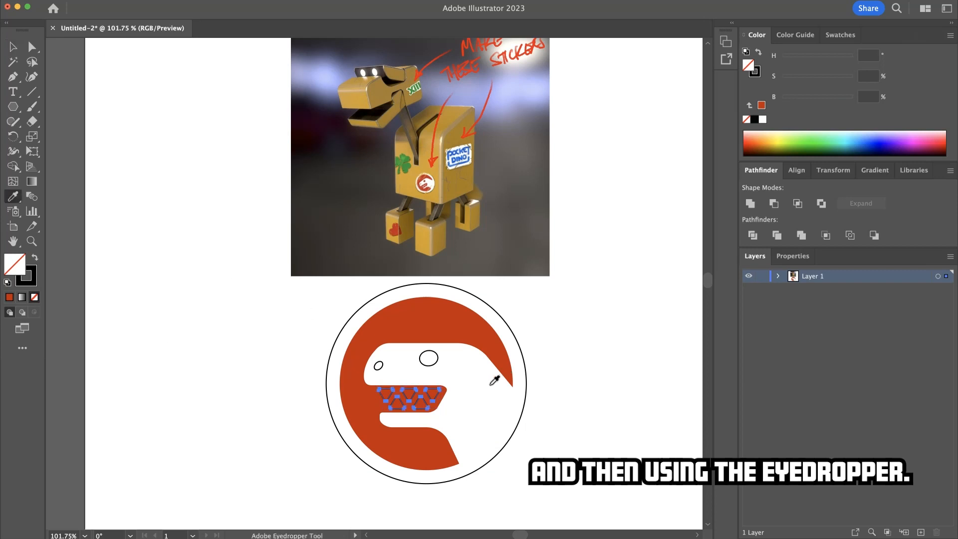
left_click(489, 385)
left_click(433, 365, "super")
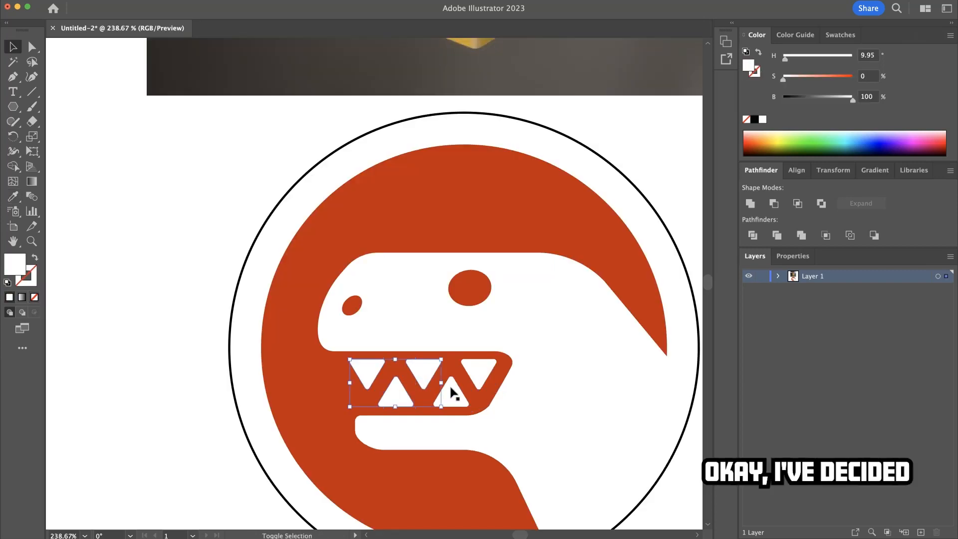
Step: Distribute the five teeth evenly by their horizontal centers and select the outer circle
left_click(451, 392, "shift")
left_click(477, 377, "shift")
left_click(796, 170)
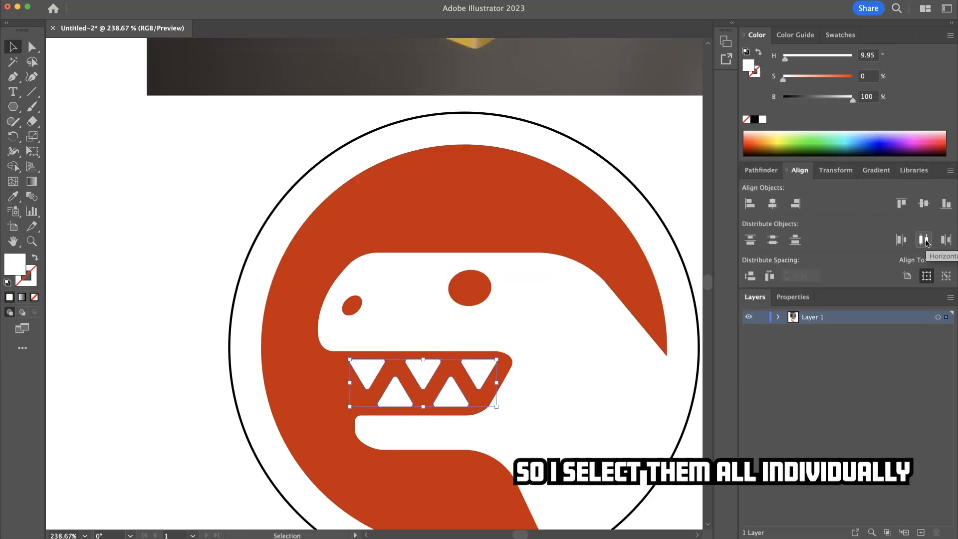
left_click(205, 188)
left_click_drag(481, 234, 406, 218)
left_click_drag(419, 253, 431, 417)
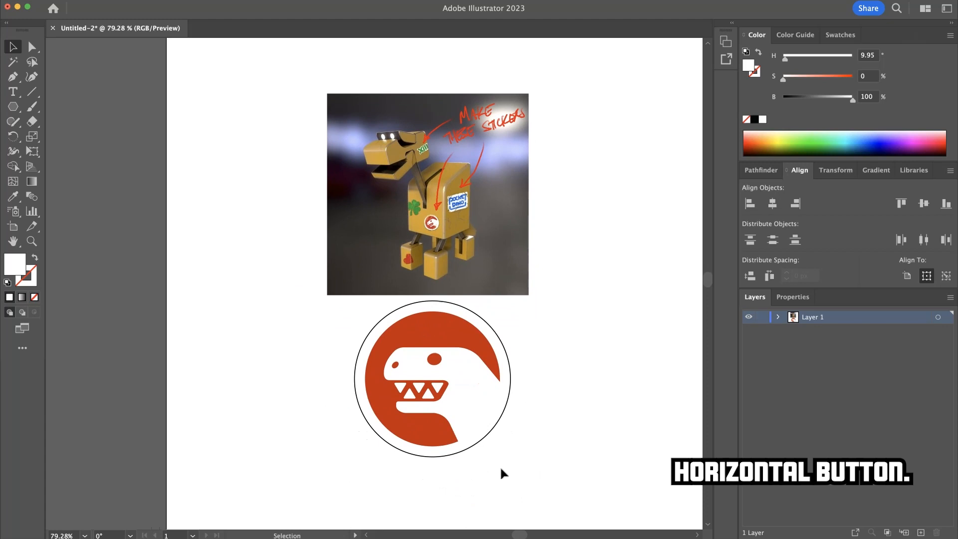
left_click(464, 452)
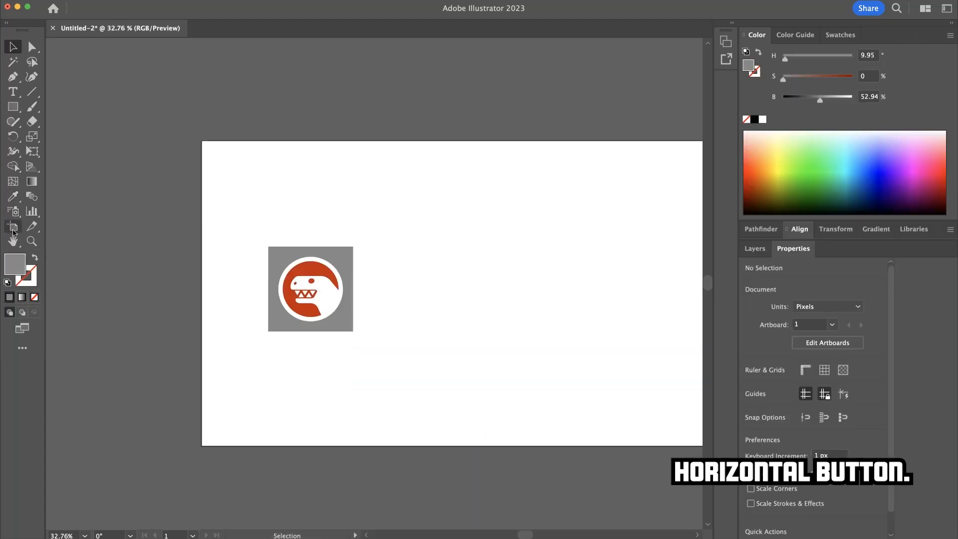
Step: Delete the large original artboard, keeping only the 300 x 300 px square artboard around the sticker
left_click(14, 228)
left_click(337, 327)
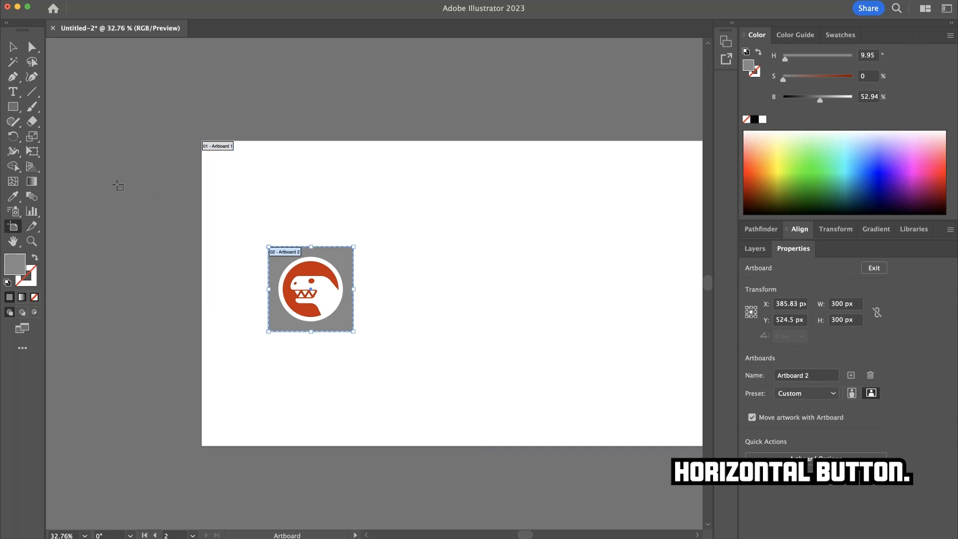
left_click(208, 181)
key("Delete")
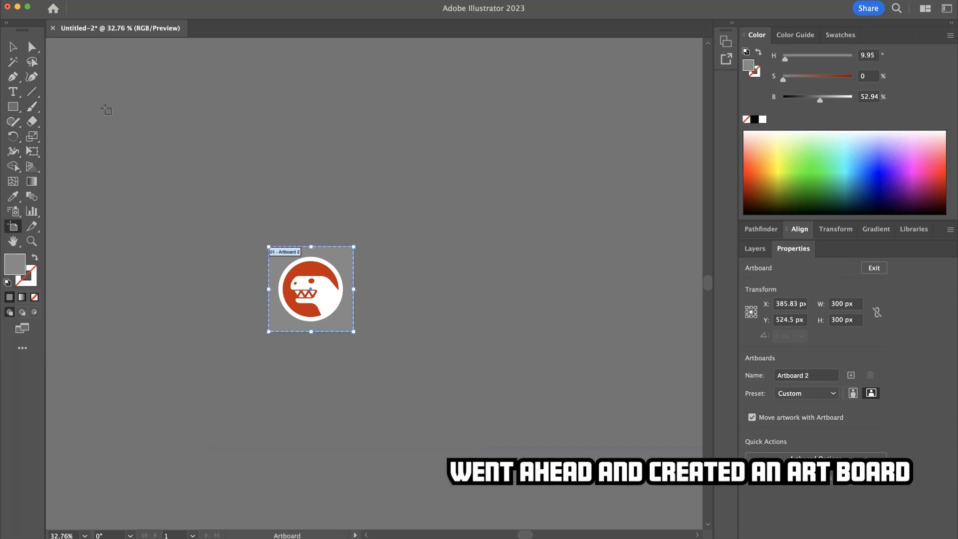
key("Escape")
left_click(283, 208)
key("super+1")
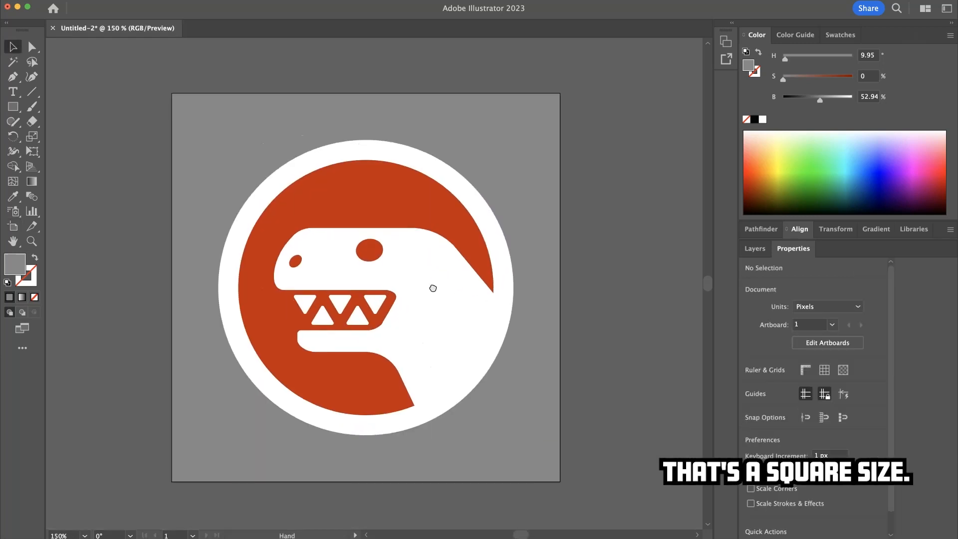
Step: Delete the gray background square behind the sticker and add a new layer
left_click(750, 251)
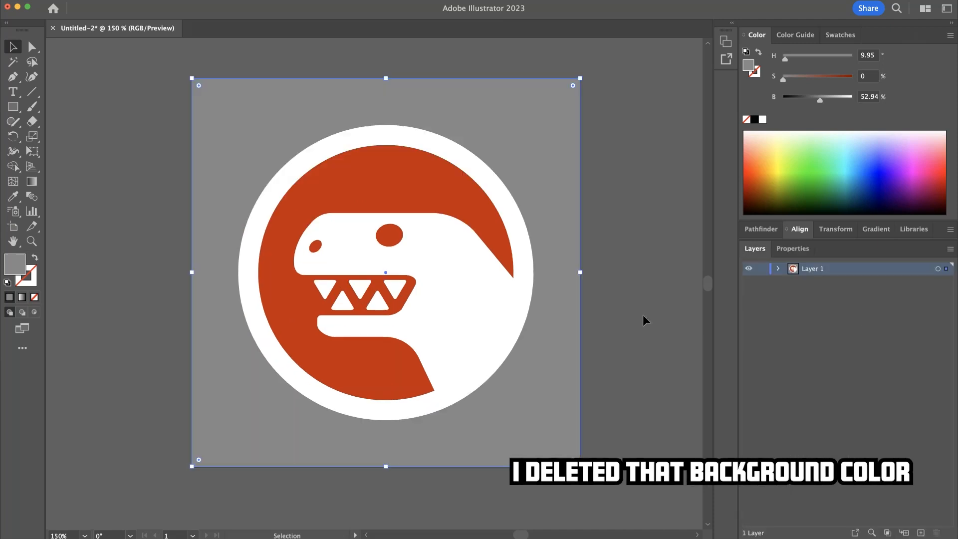
key("Delete")
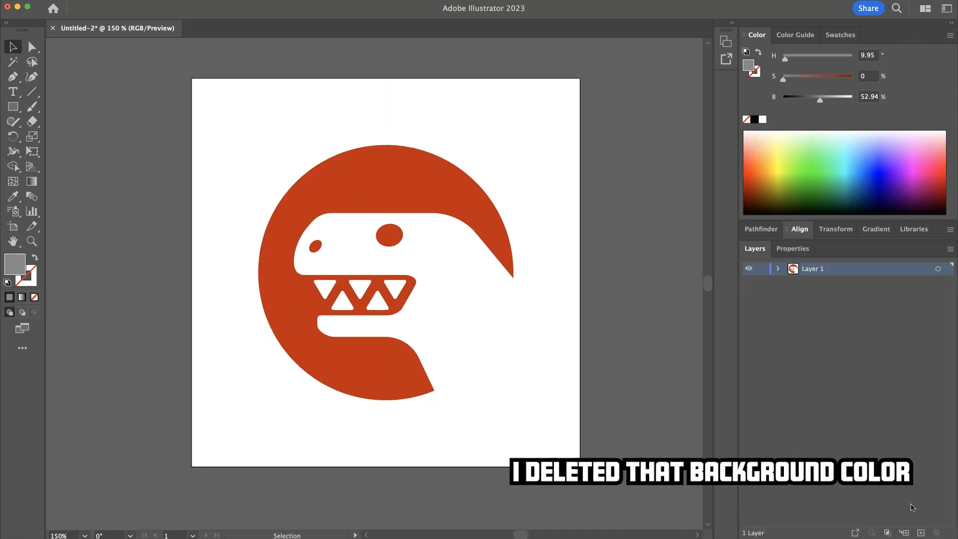
left_click(921, 532)
Step: Give the outer circle a black stroke with no fill and move it to the new layer
left_click(530, 249)
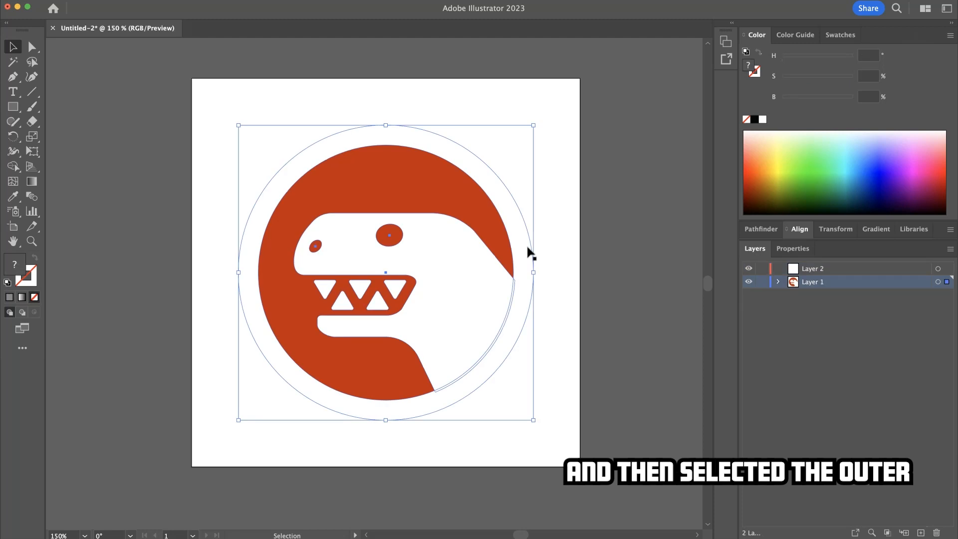
key("a")
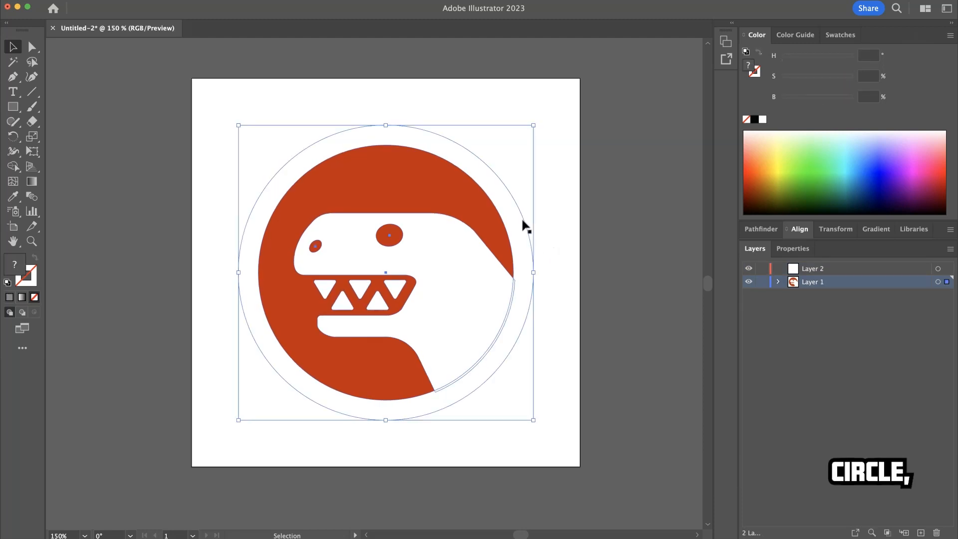
left_click(535, 214)
key("v")
left_click(268, 273)
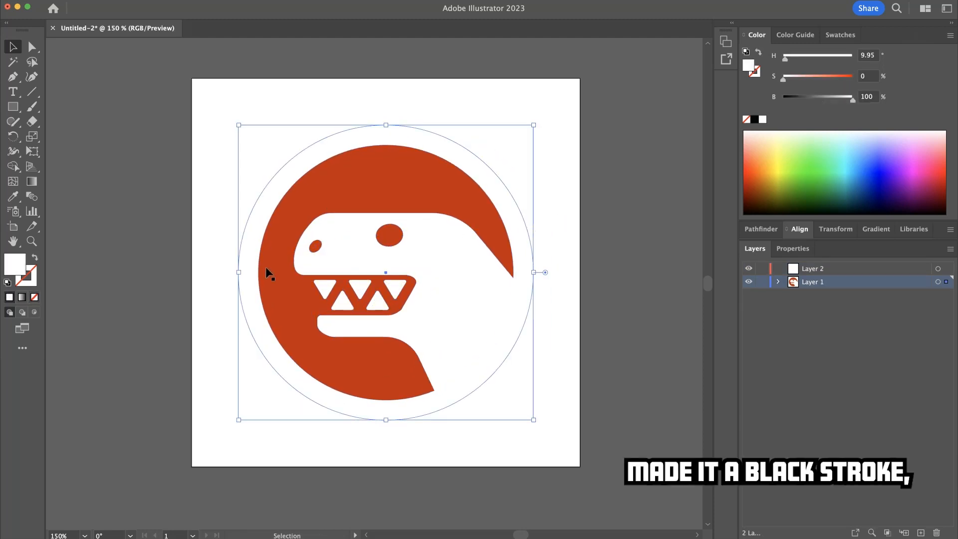
left_click(7, 283)
key("slash")
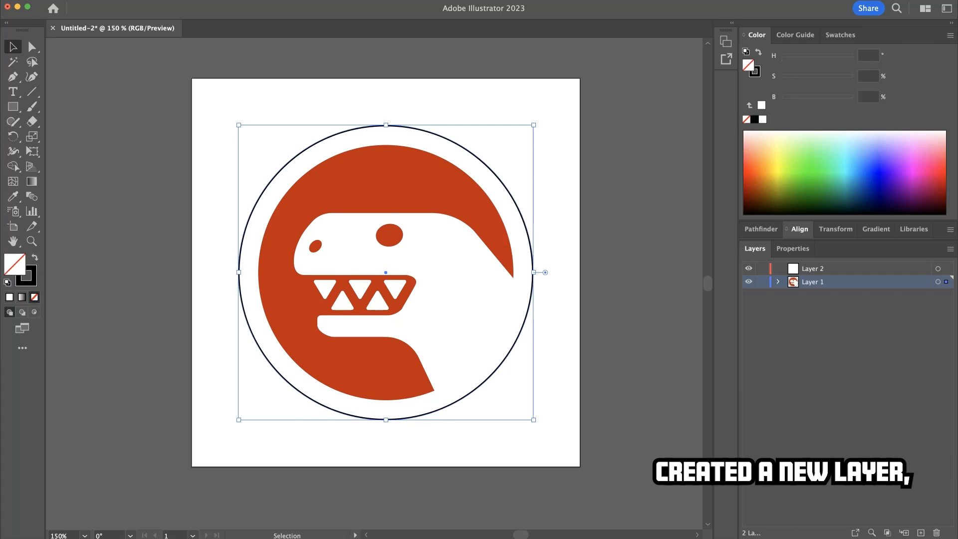
left_click_drag(945, 282, 946, 269)
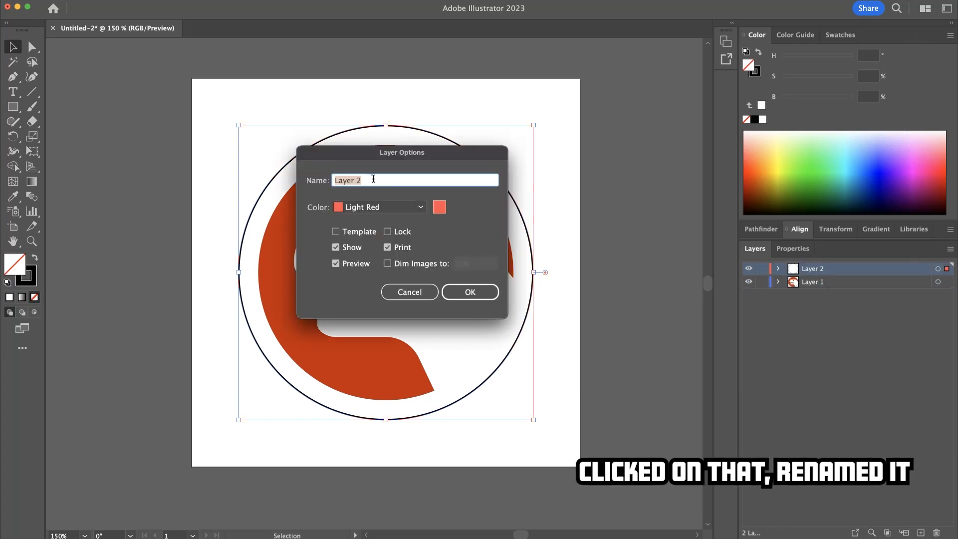
Step: Name the new layer DIELINE(DO NOT PRINT) and turn off its Print option
type("IELINE")
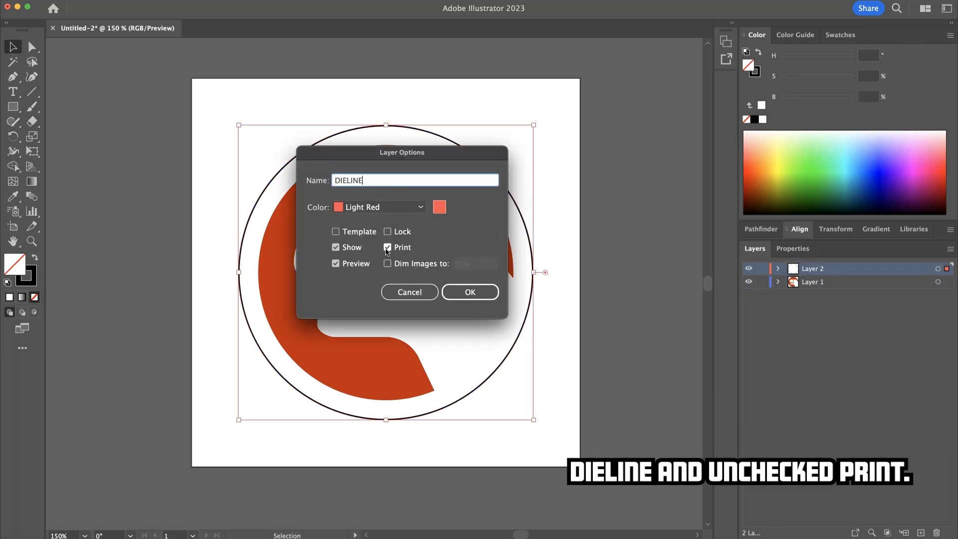
left_click(388, 248)
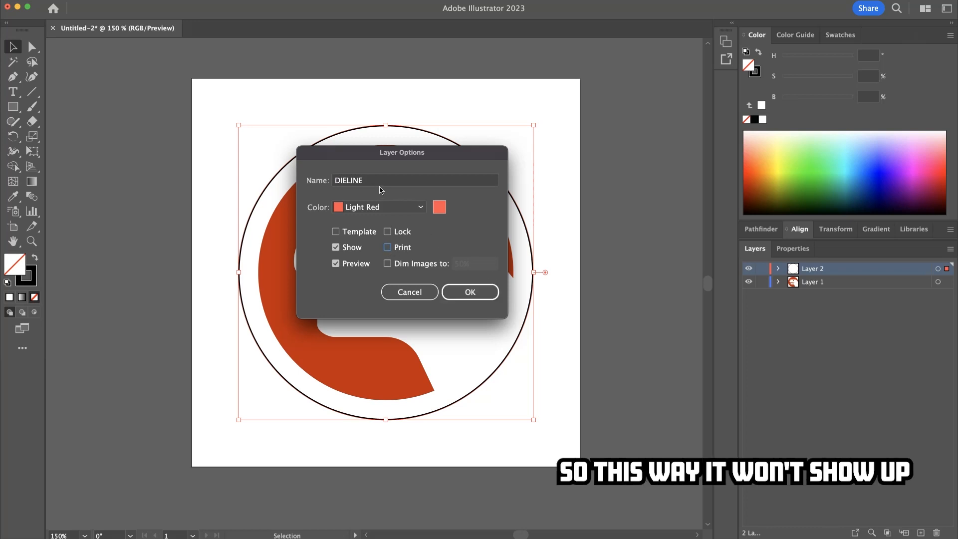
left_click(375, 184)
type("(DO NOT PRINT)")
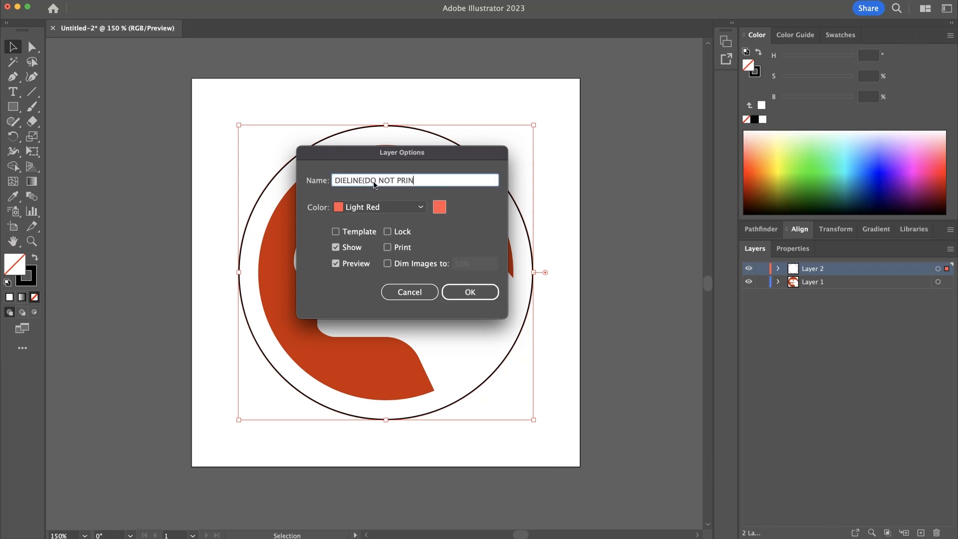
left_click(463, 294)
Step: Rename the layer holding the dinosaur graphic to Artwork
double_click(812, 282)
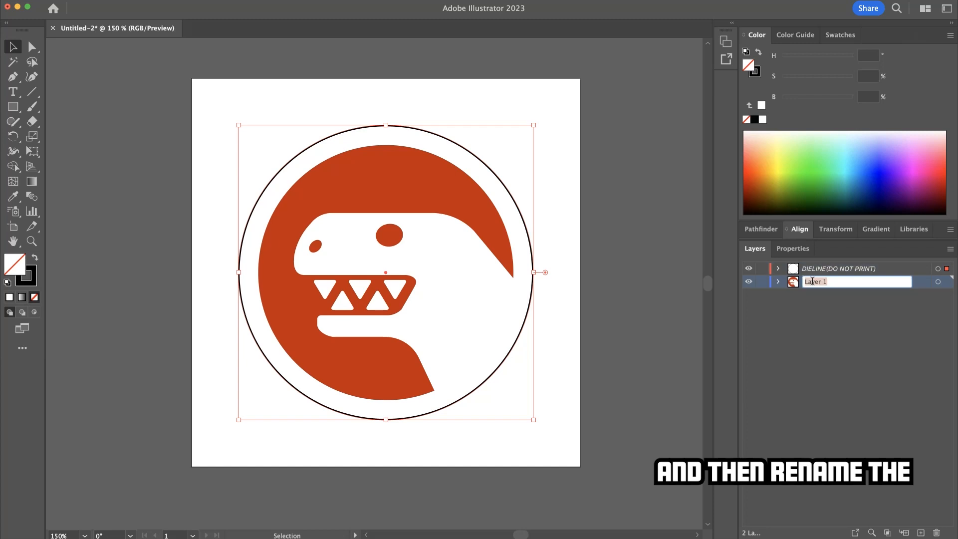
type("Artwork")
key("Return")
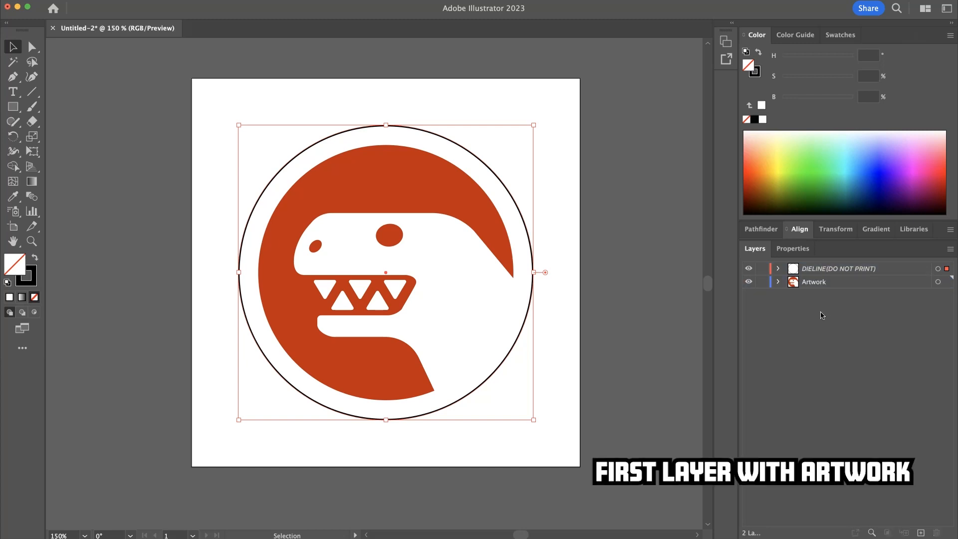
left_click(595, 363)
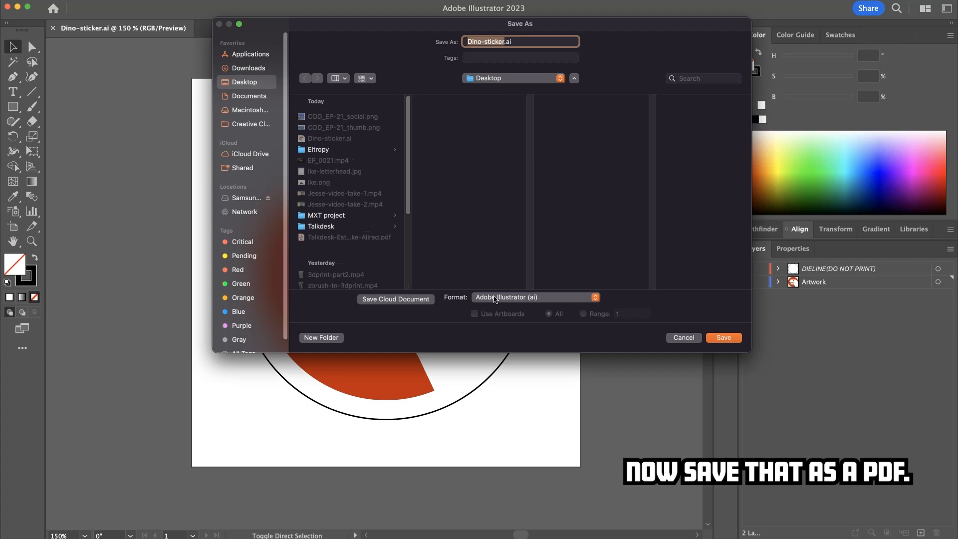
Step: Save the document to the Desktop as the PDF Dino-sticker.pdf with the [Illustrator Default] preset
left_click(495, 297)
left_click(499, 331)
left_click(723, 338)
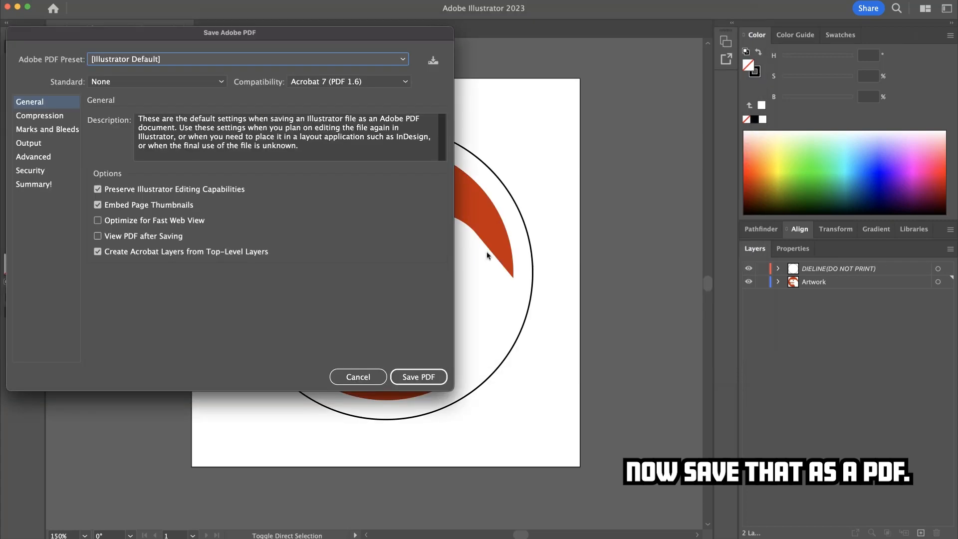
left_click(417, 377)
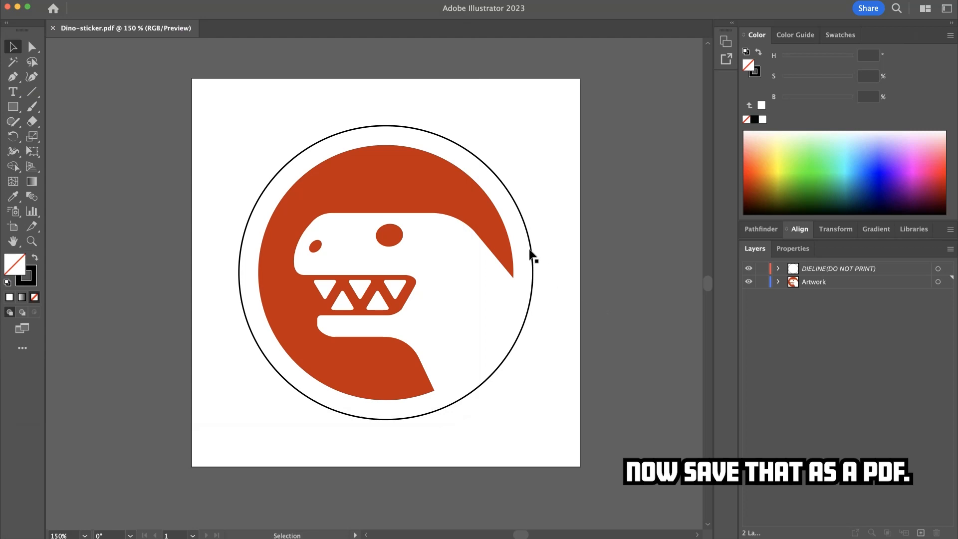
Step: Change the dieline circle to a white fill without stroke and move it to the Artwork layer
left_click(530, 249)
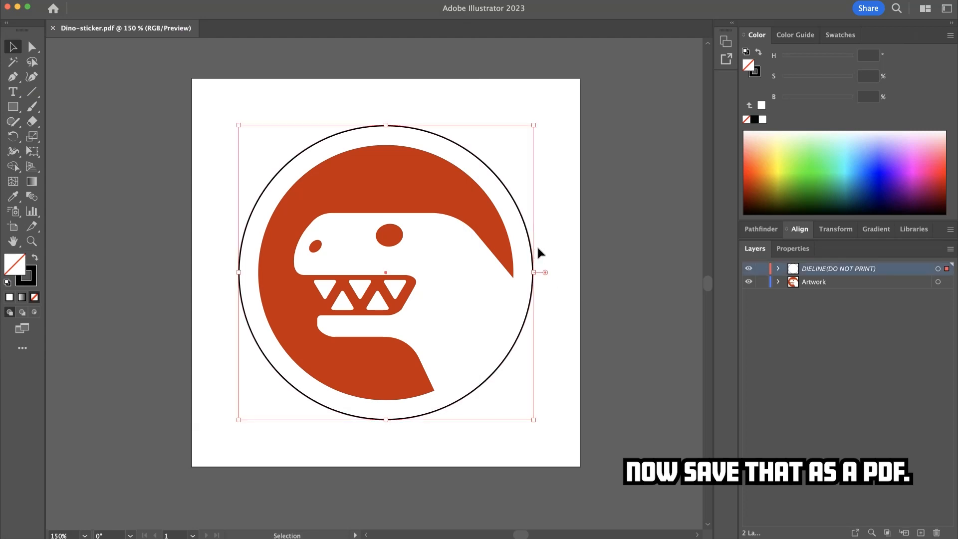
left_click(31, 262)
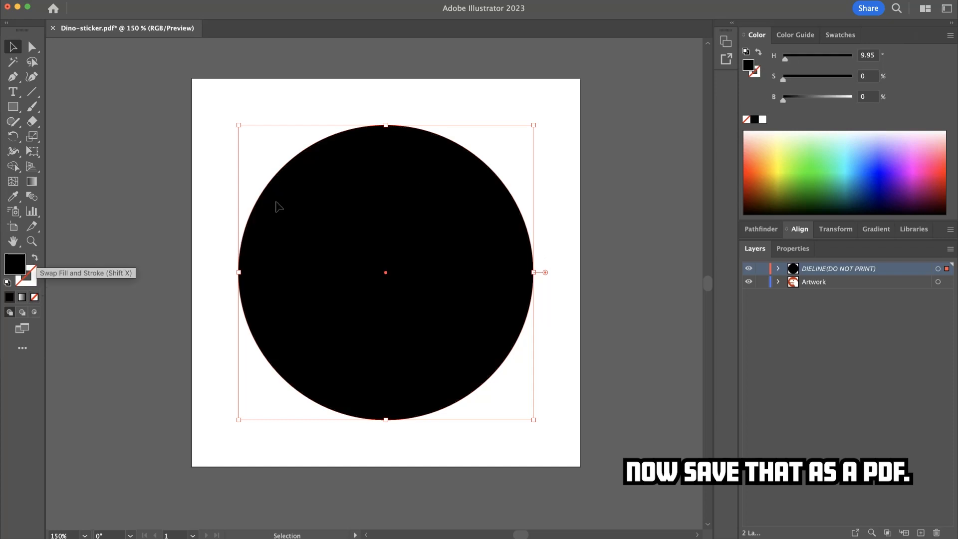
left_click(762, 119)
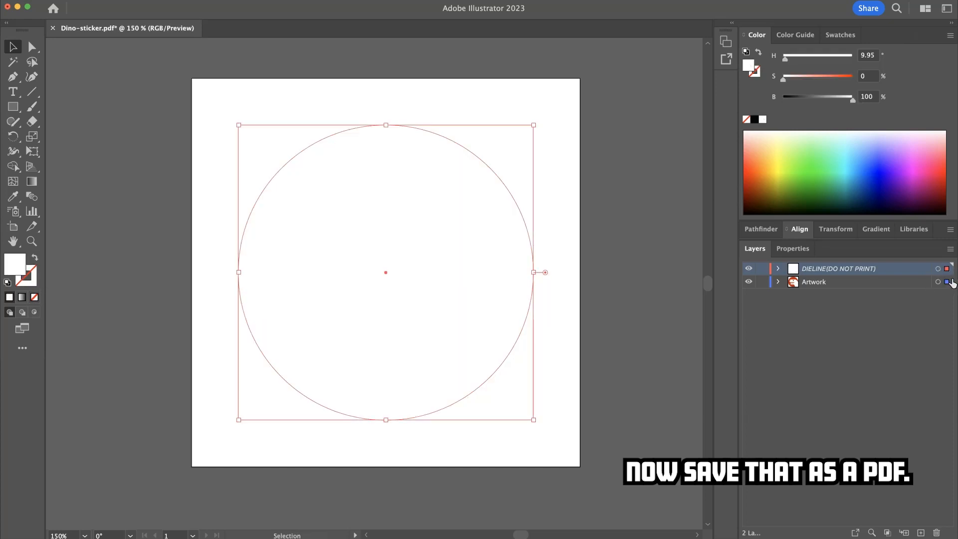
left_click_drag(953, 283, 952, 282)
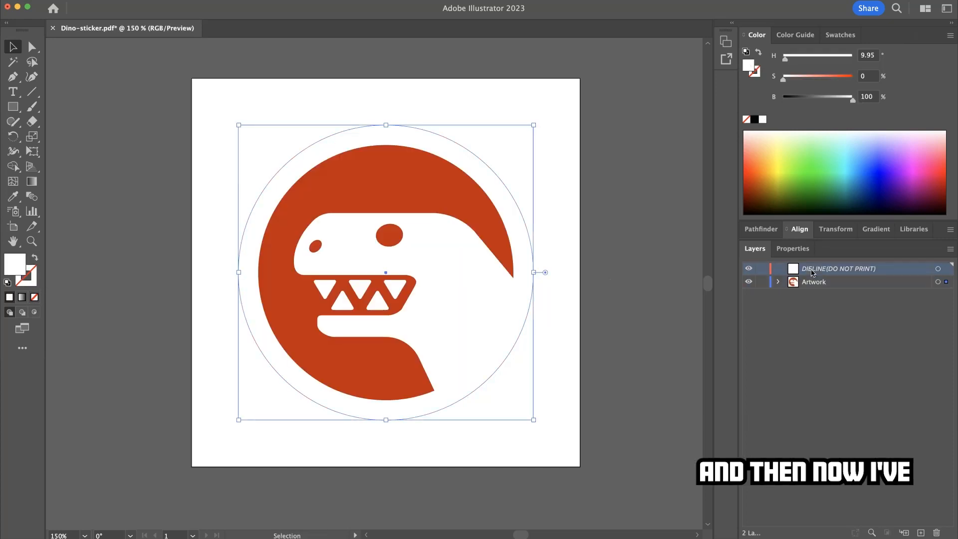
Step: Delete the empty DIELINE(DO NOT PRINT) layer and export the artwork to the Desktop in PNG format as Dino-sticker.png
left_click(935, 532)
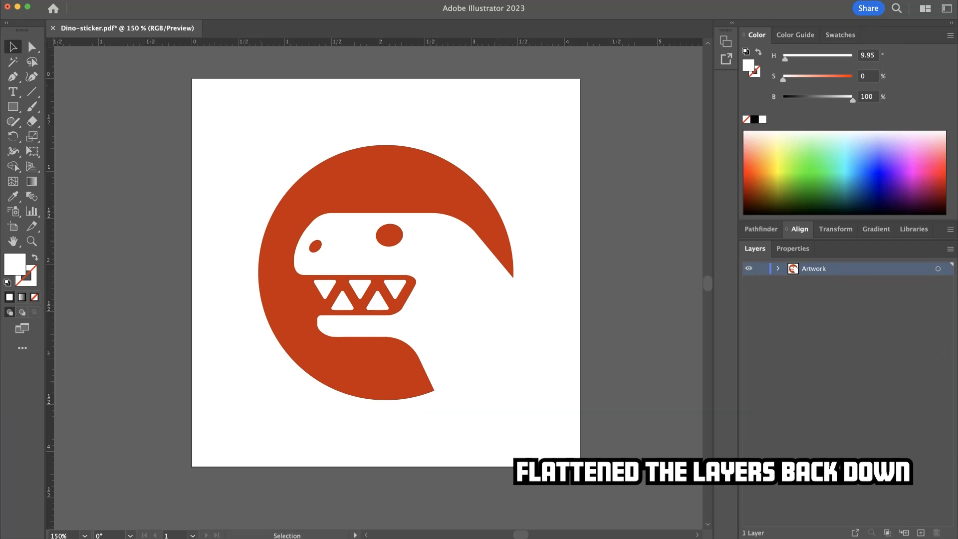
left_click(0, 0)
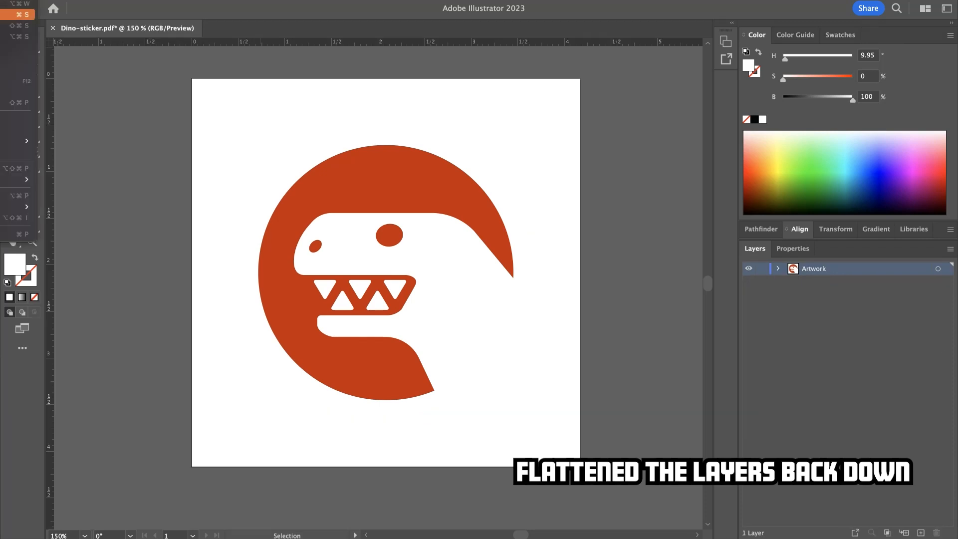
mouse_move(8, 133)
left_click(65, 148)
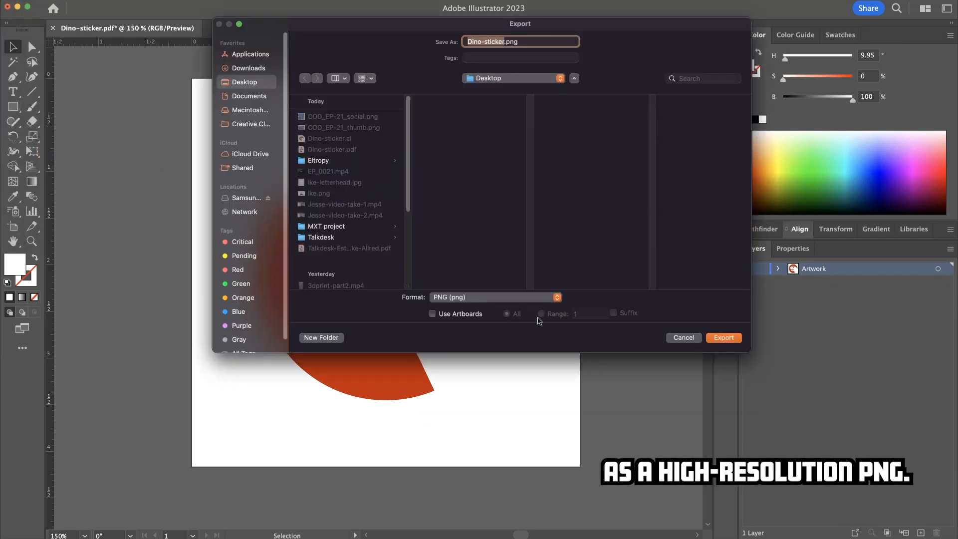
left_click(720, 340)
Step: Set the PNG resolution to High (300 ppi), keep Type Optimized (Hinted) anti-aliasing, and complete the export
left_click(499, 278)
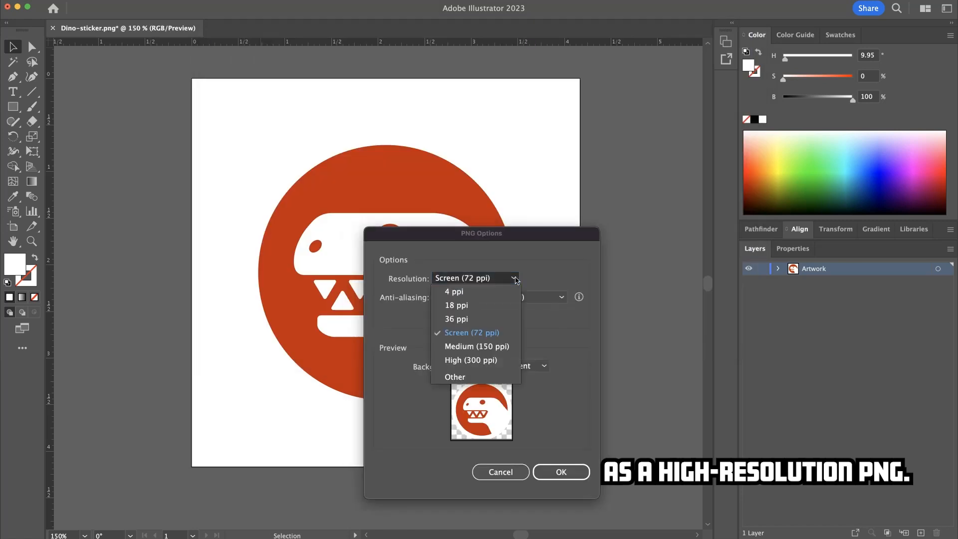
left_click(464, 363)
left_click(562, 298)
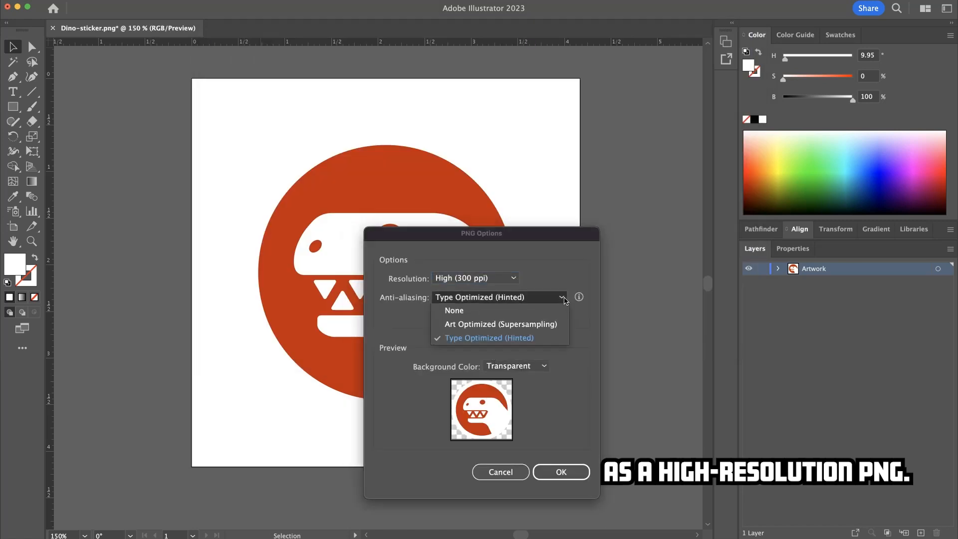
left_click(584, 318)
left_click(561, 471)
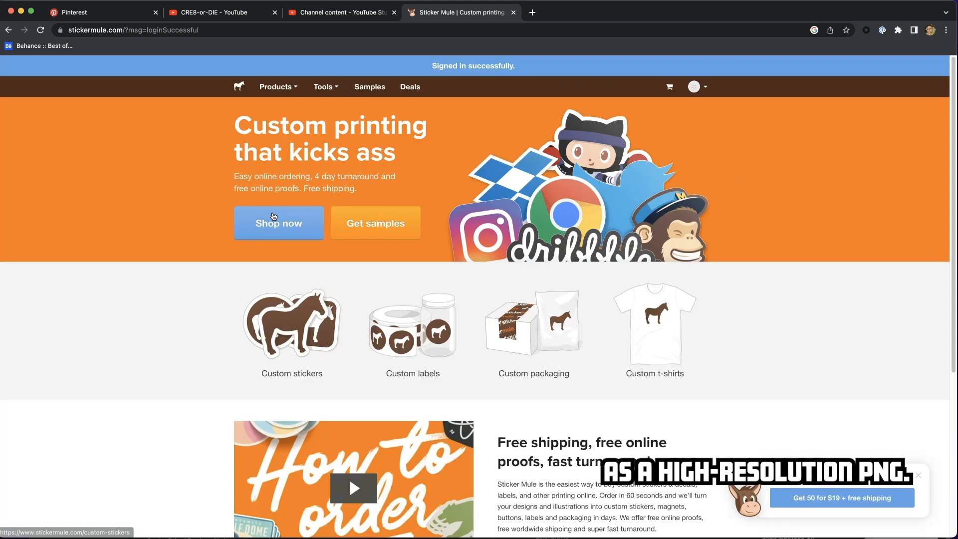
Step: Switch to the Sticker Mule website in Chrome and start an order for 100 circle stickers at 3" x 3"
left_click(274, 219)
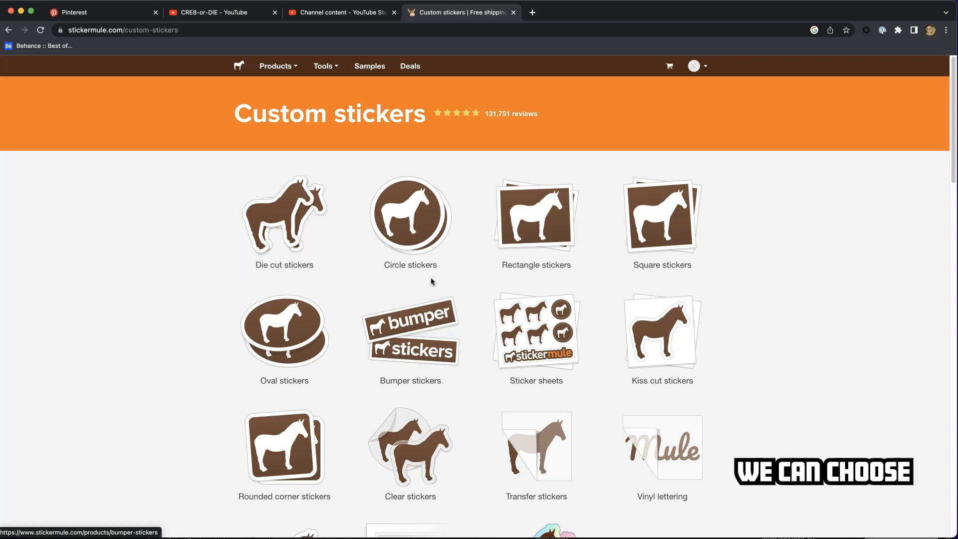
left_click(414, 224)
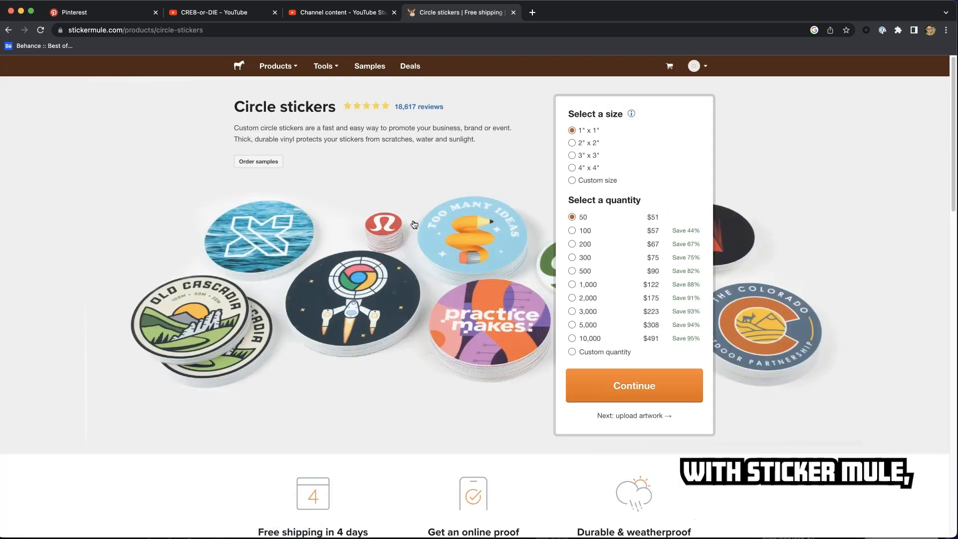
left_click(572, 156)
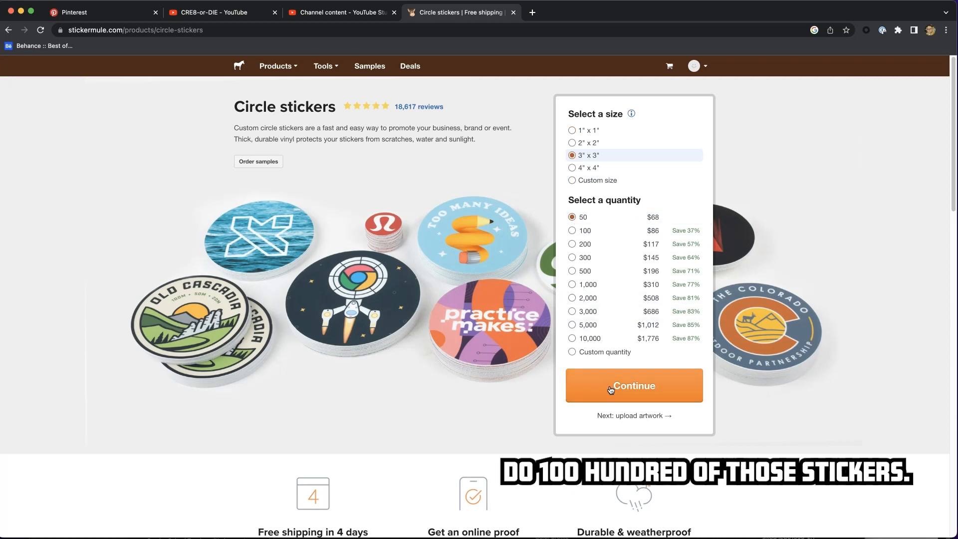
left_click(592, 232)
left_click(618, 392)
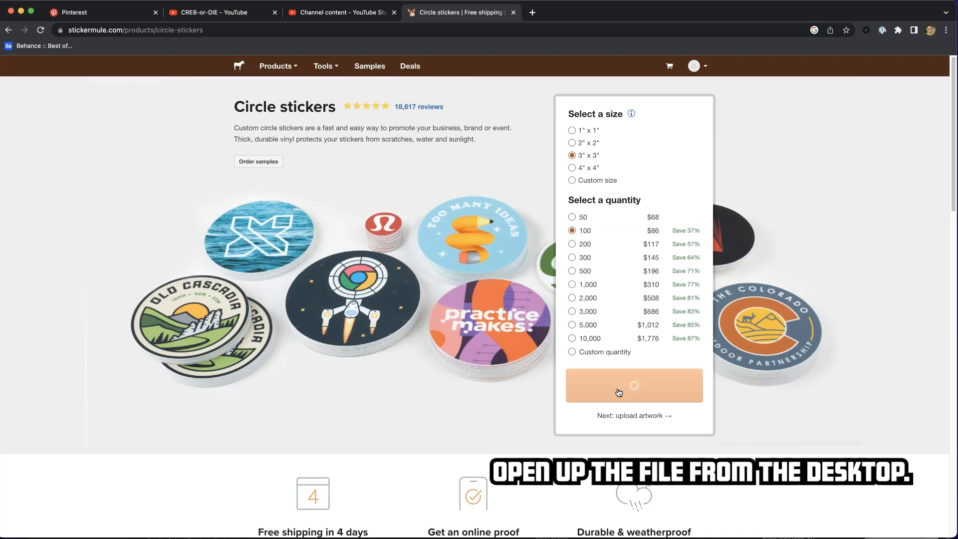
Step: Upload Dino-sticker.pdf from the Desktop as the order's artwork and continue to the cart without instructions
left_click(386, 164)
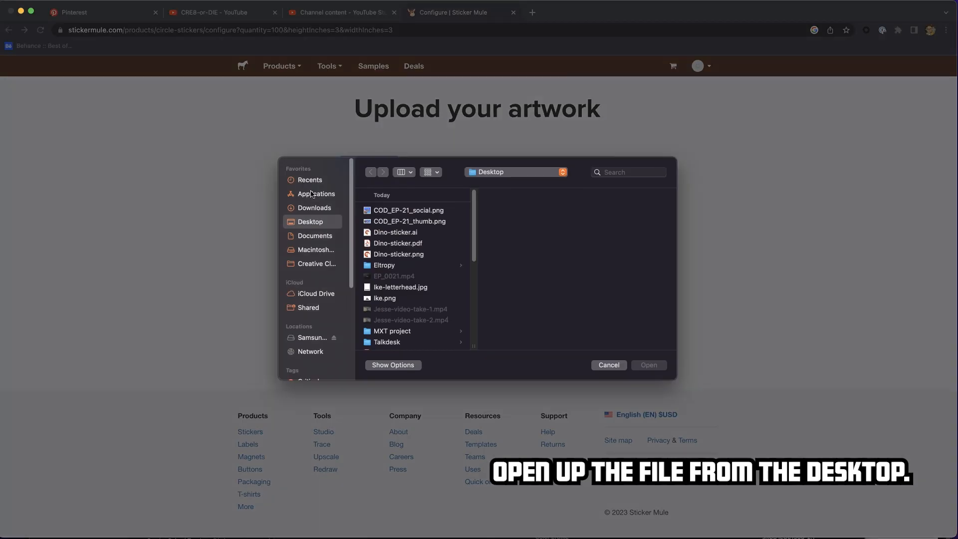
left_click(397, 255)
left_click(402, 243)
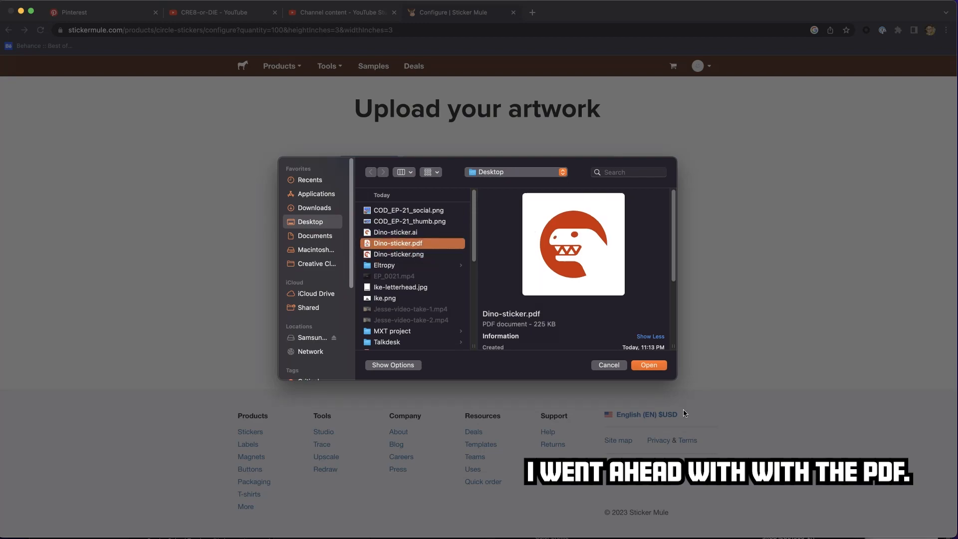
left_click(649, 366)
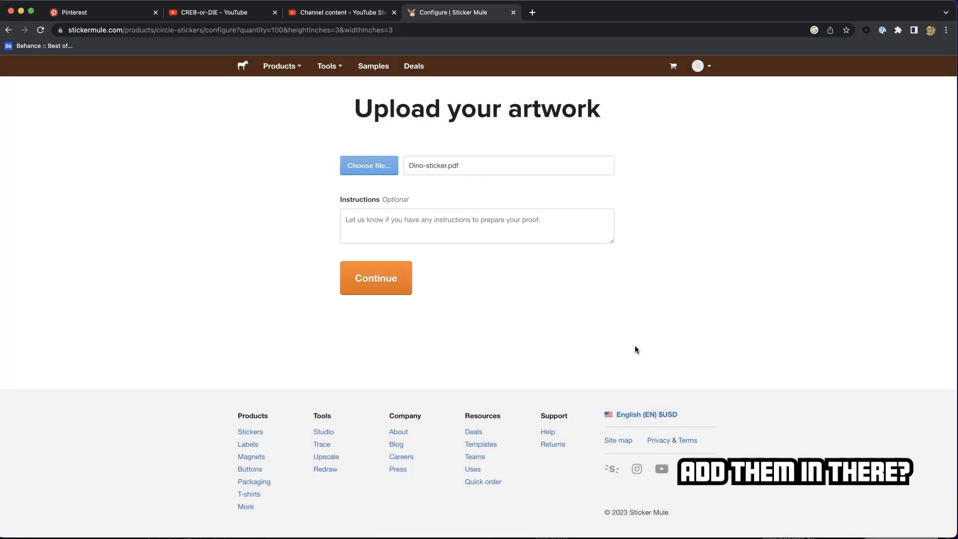
left_click(396, 279)
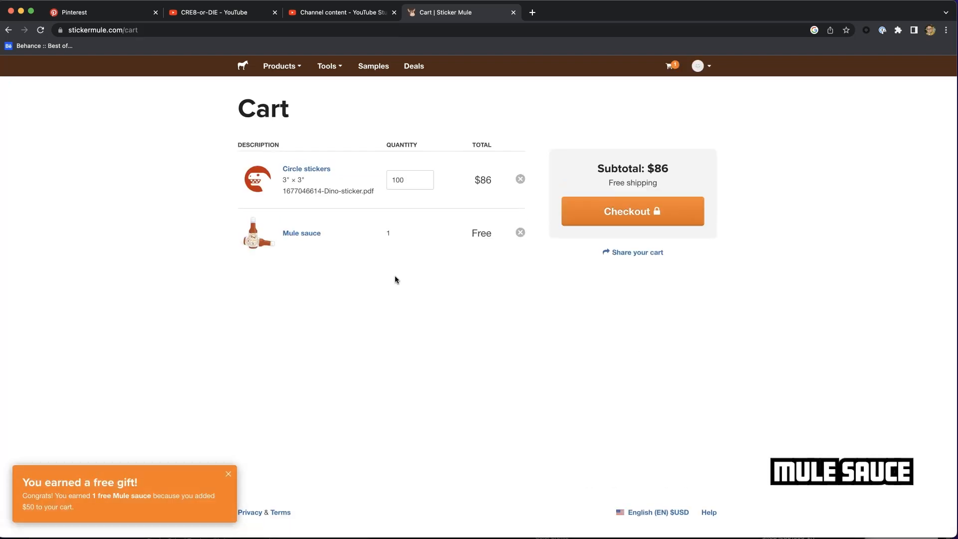
Step: Dismiss the free gift notice, preview the circle sticker artwork in the cart, and proceed to checkout
left_click(227, 474)
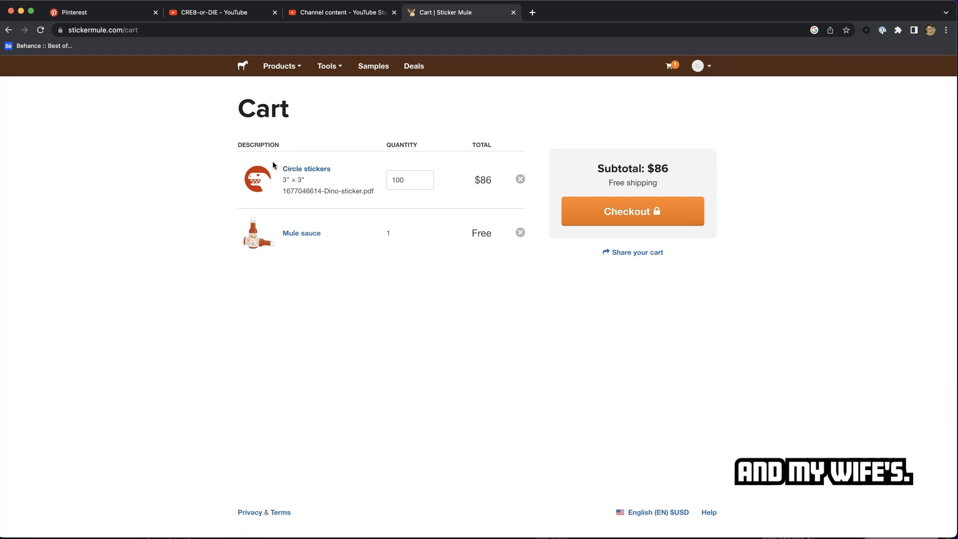
mouse_move(259, 184)
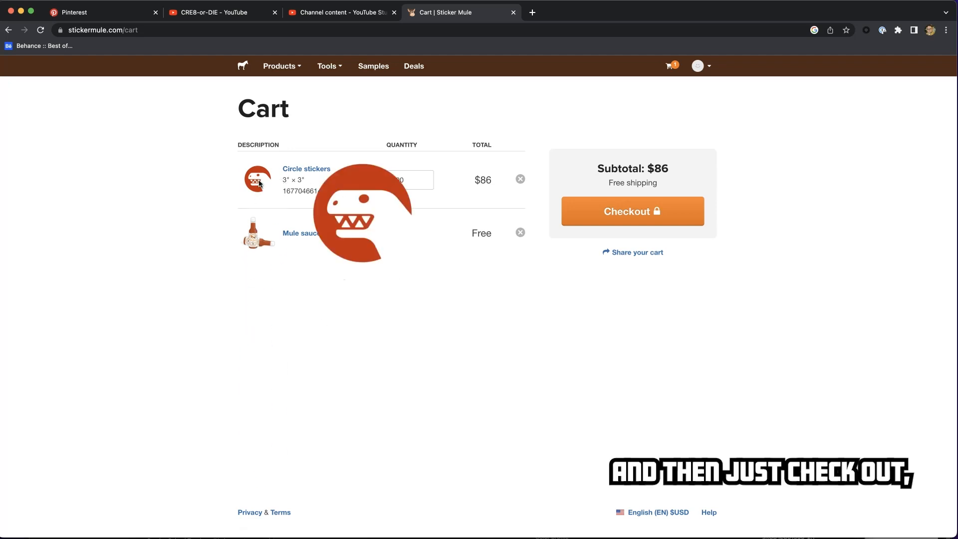
left_click(627, 215)
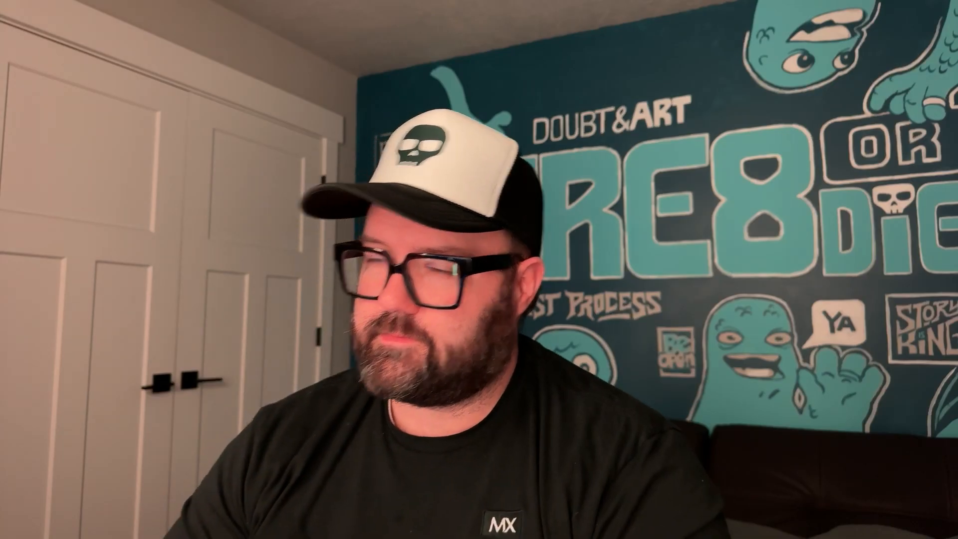